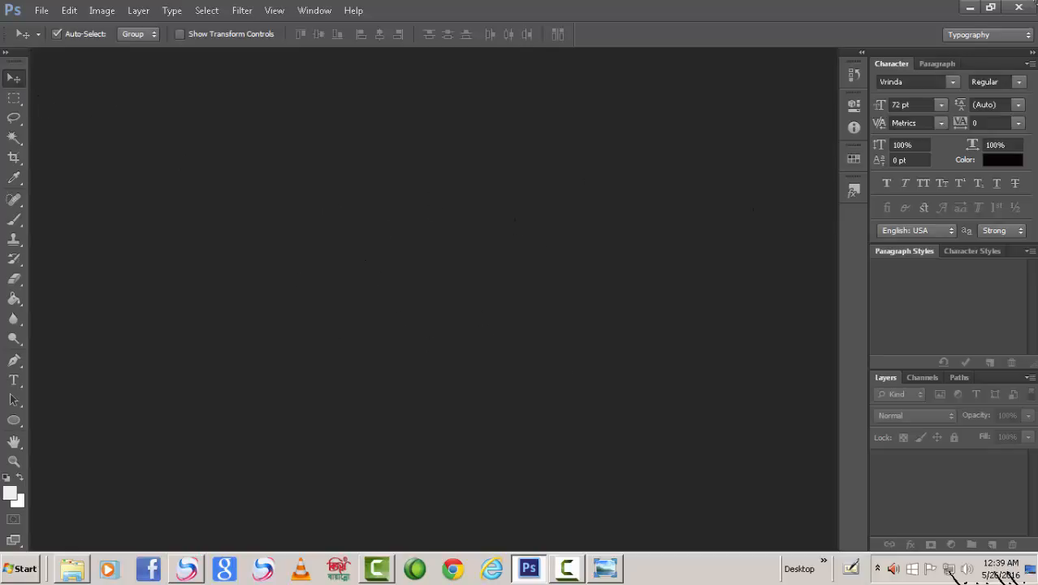
- Switch to the browser and copy the plain green T-shirt image from the t-shirt template image results
click(971, 8)
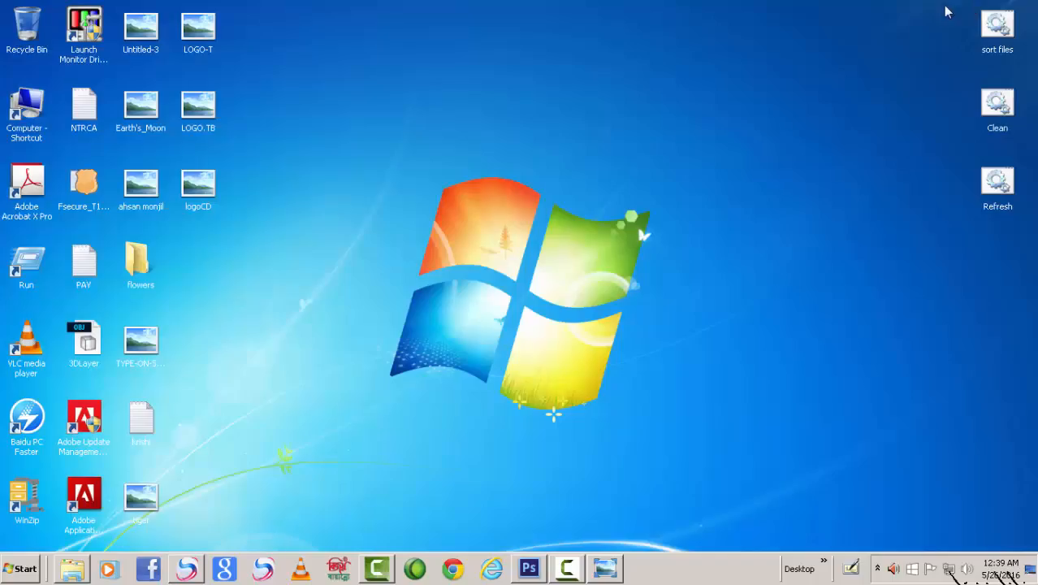
click(186, 570)
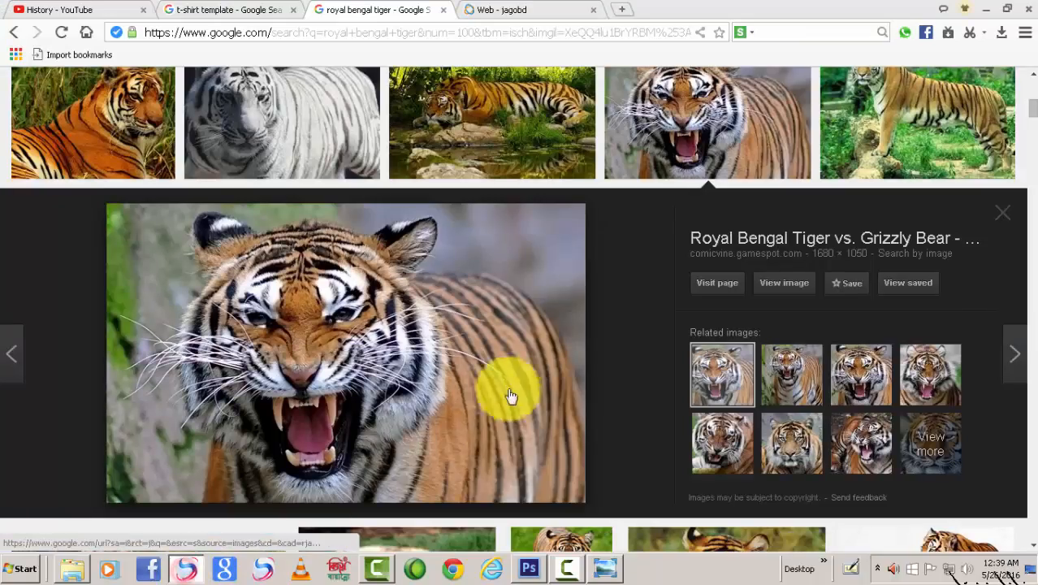
click(264, 10)
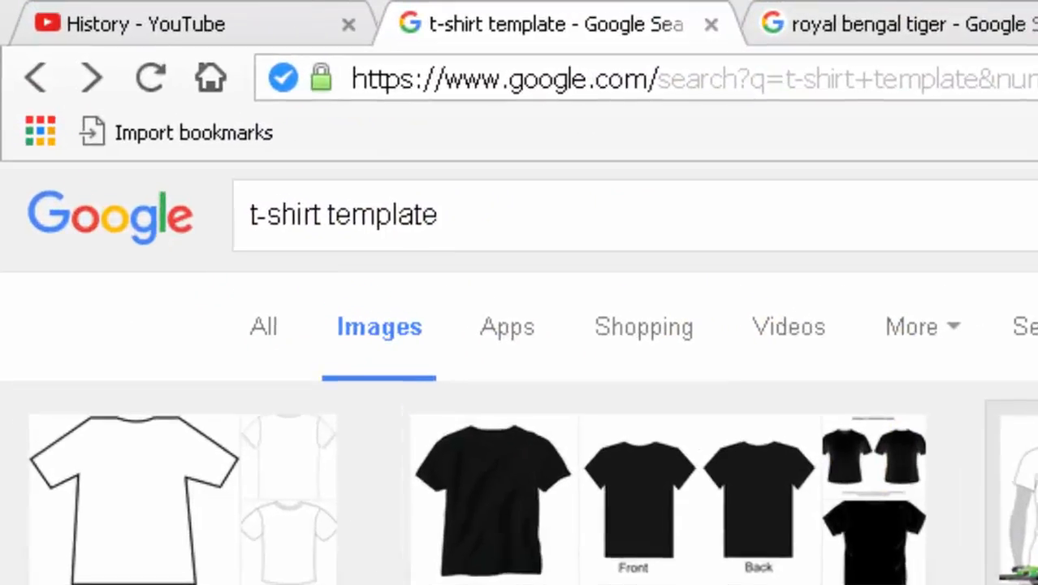
scroll(504, 276, down, 6)
scroll(519, 372, down, 10)
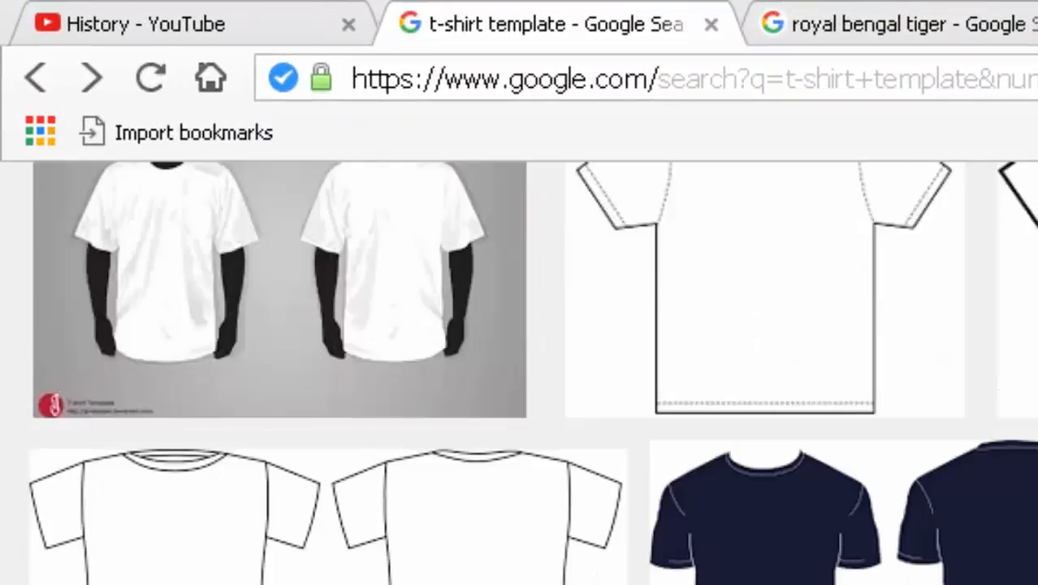
scroll(518, 373, down, 4)
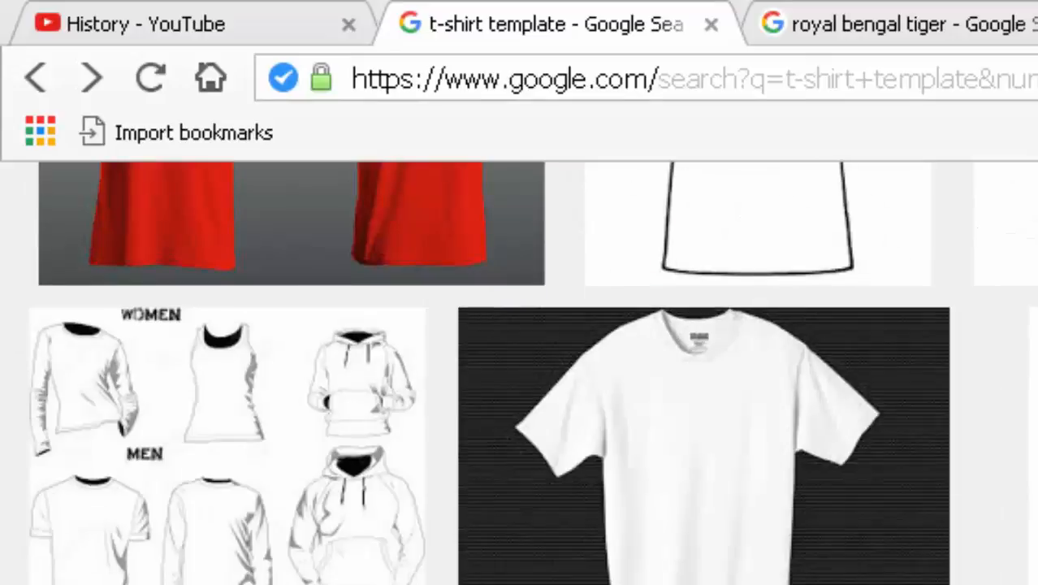
scroll(518, 373, down, 12)
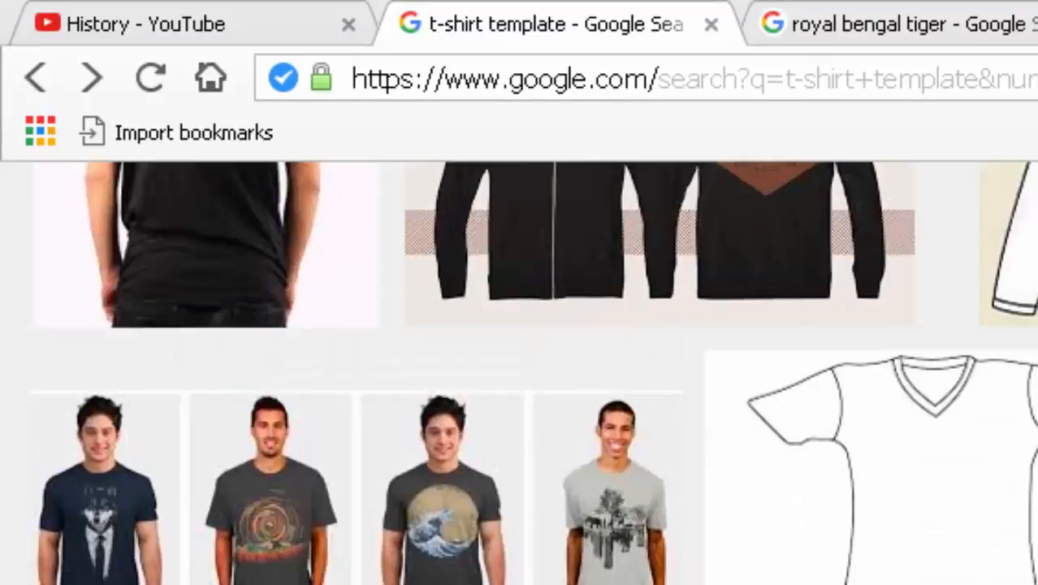
scroll(519, 372, down, 12)
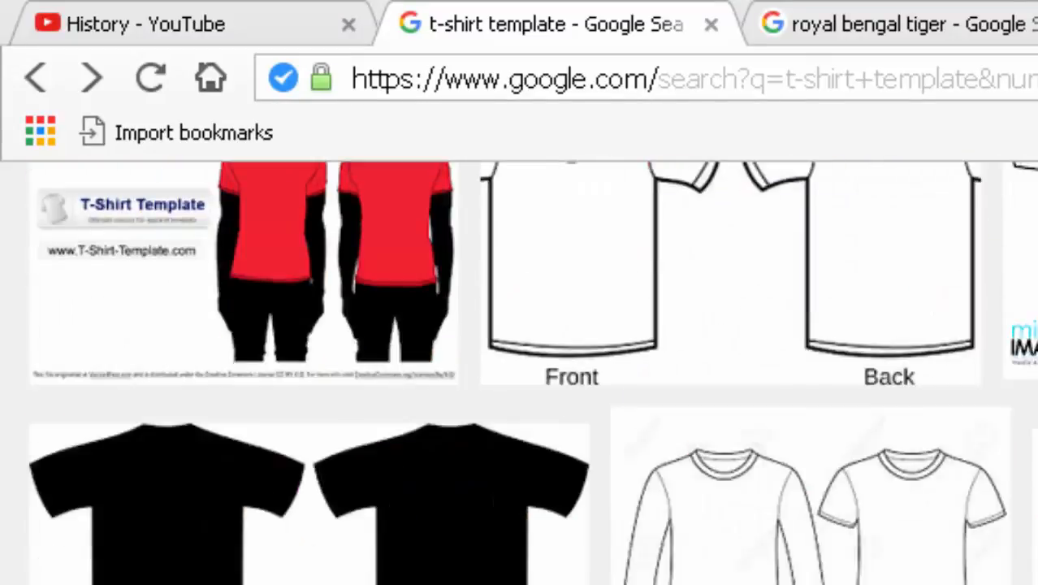
scroll(519, 373, down, 12)
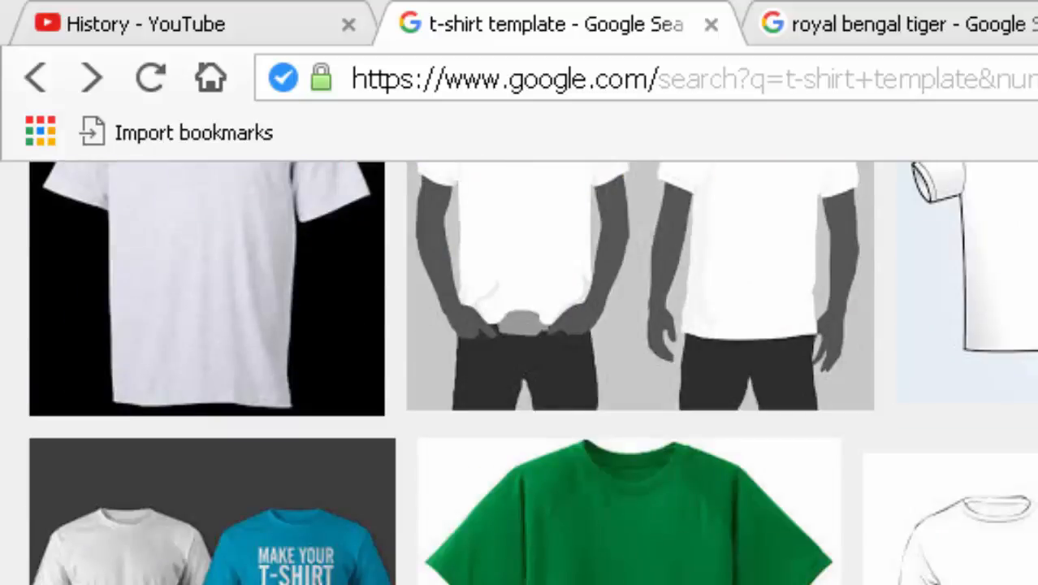
click(630, 520)
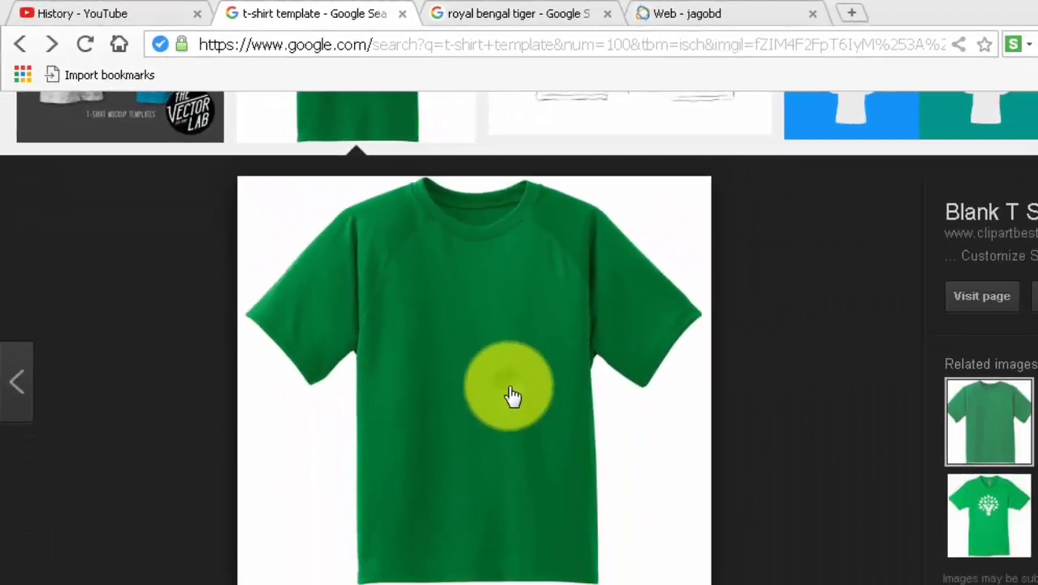
right_click(512, 396)
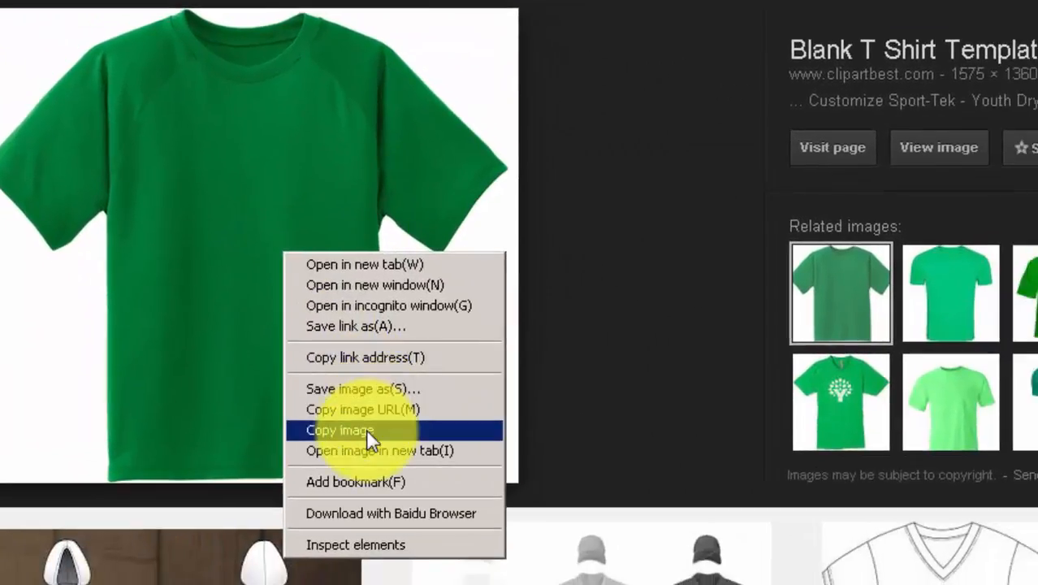
click(581, 538)
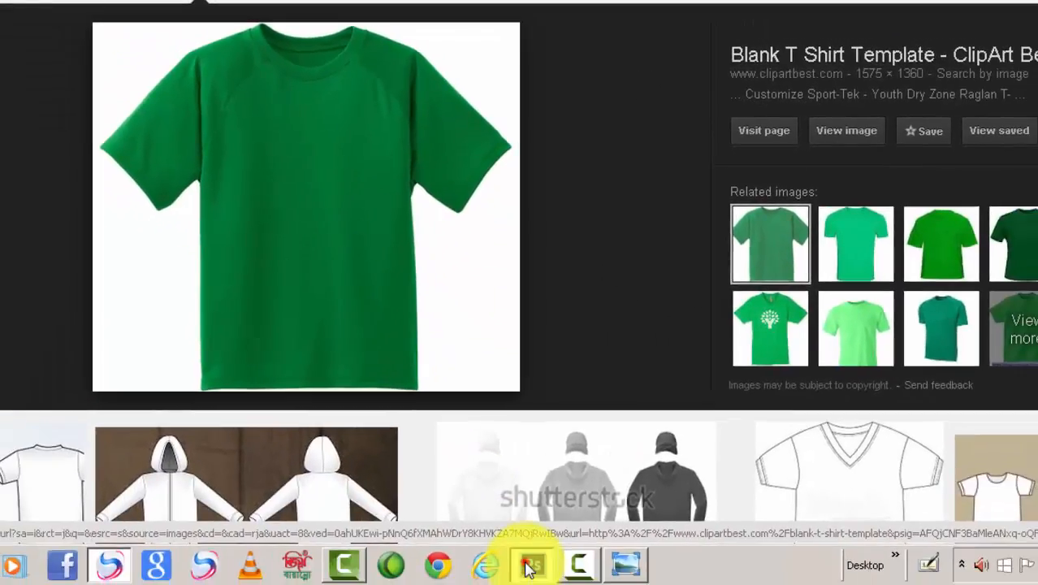
- In Photoshop, create a 1575 x 1360 pixel document named "T-Shirt Design" and paste the copied T-shirt image into it
click(529, 562)
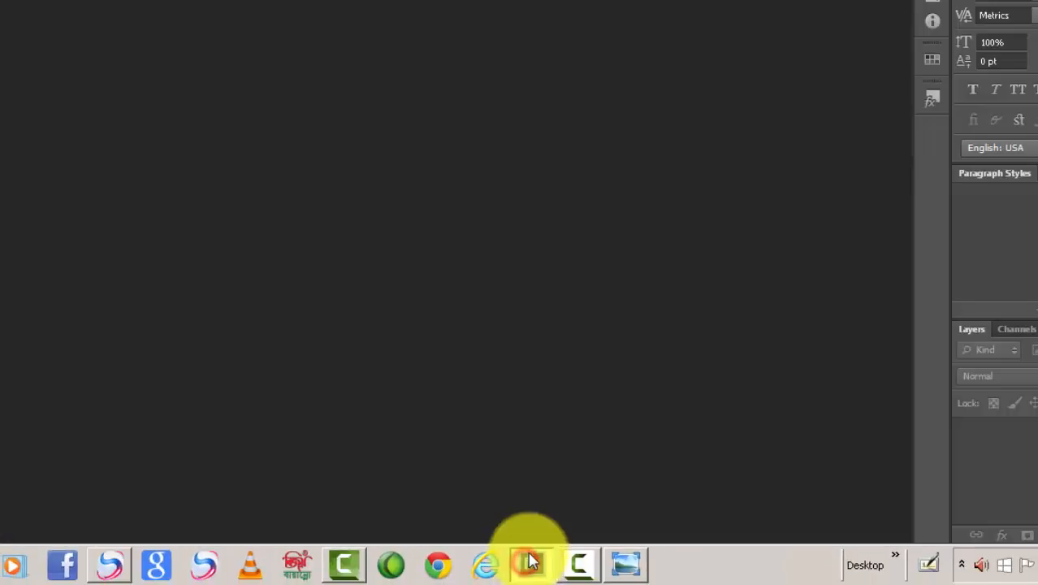
click(40, 10)
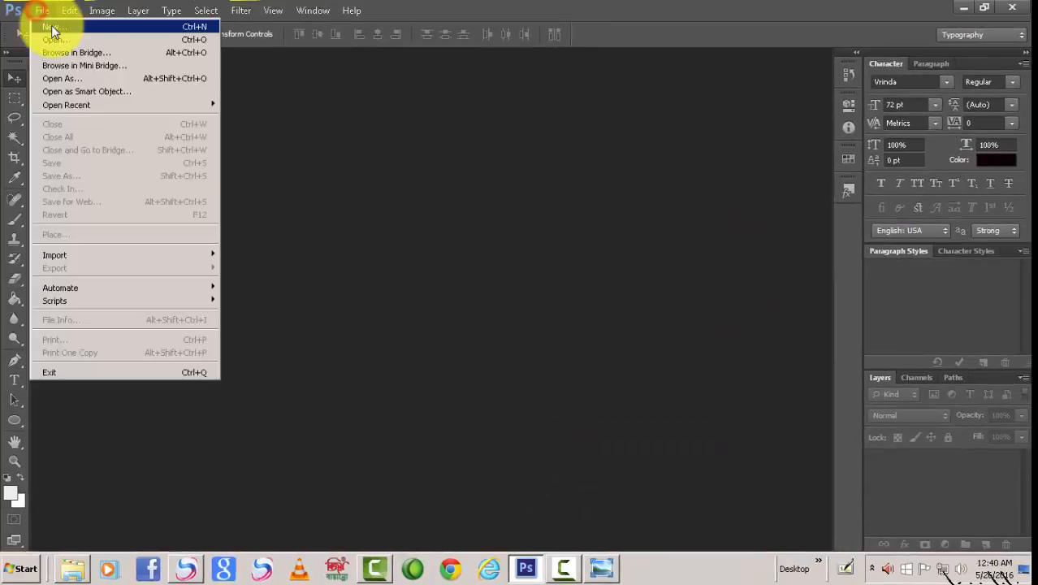
click(55, 30)
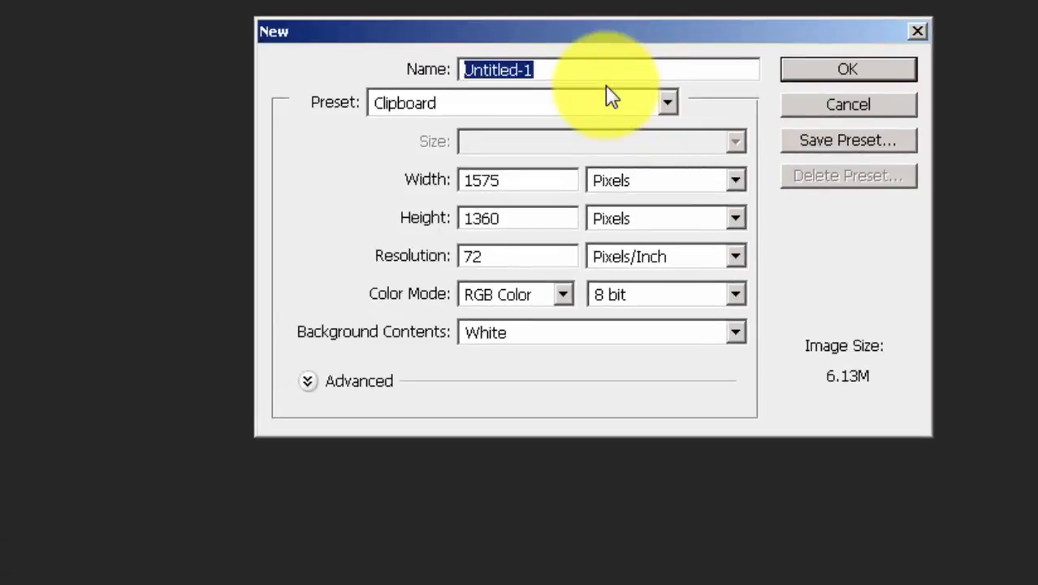
text(T)
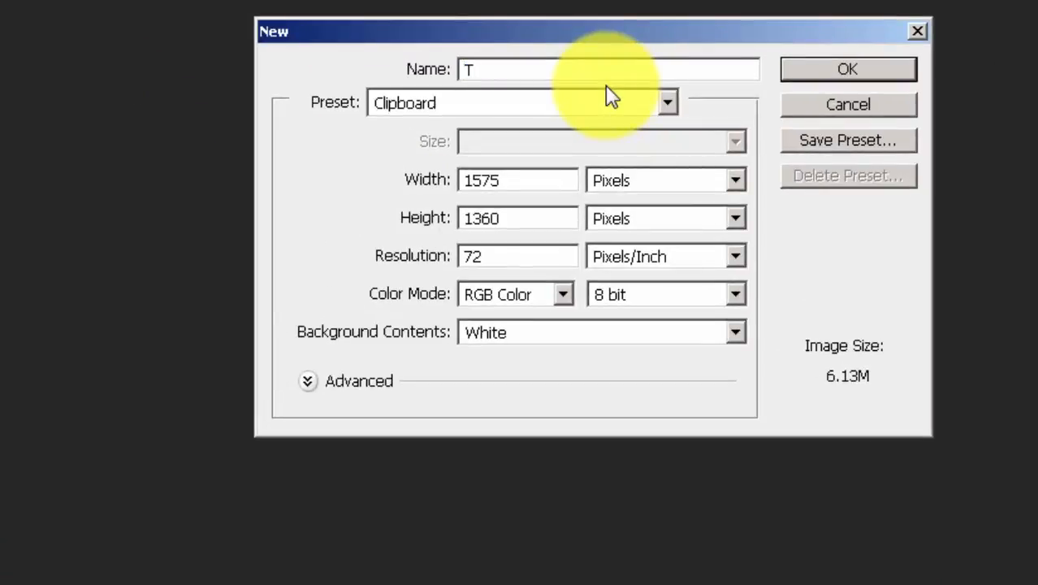
text(-Shirt Design)
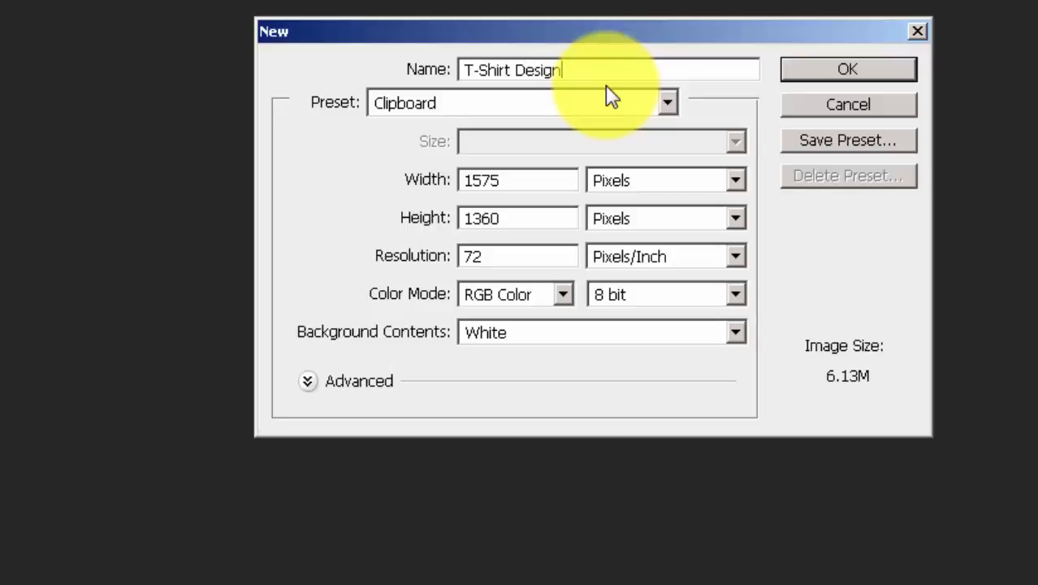
click(824, 69)
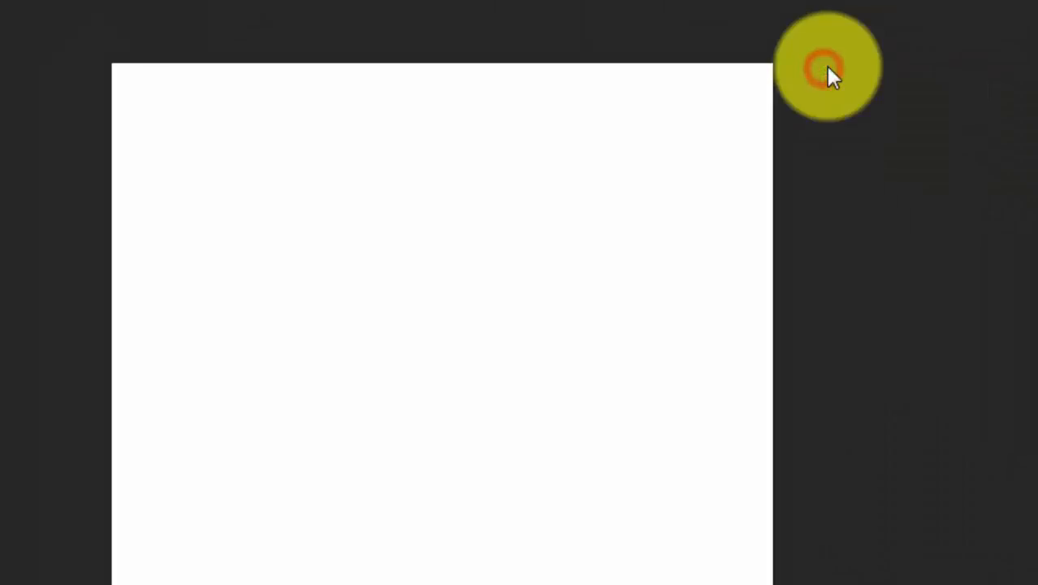
click(0, 0)
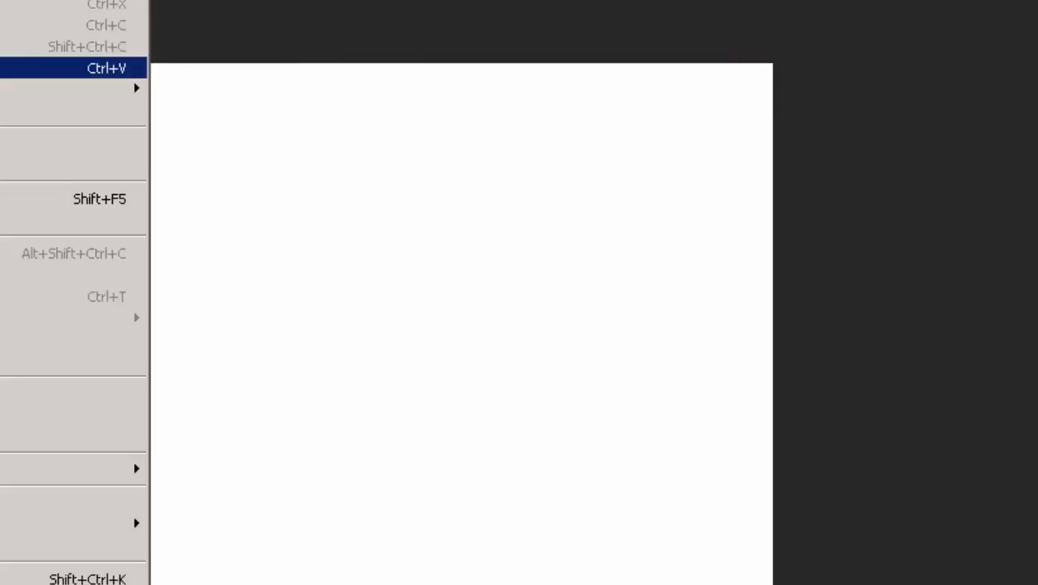
click(97, 68)
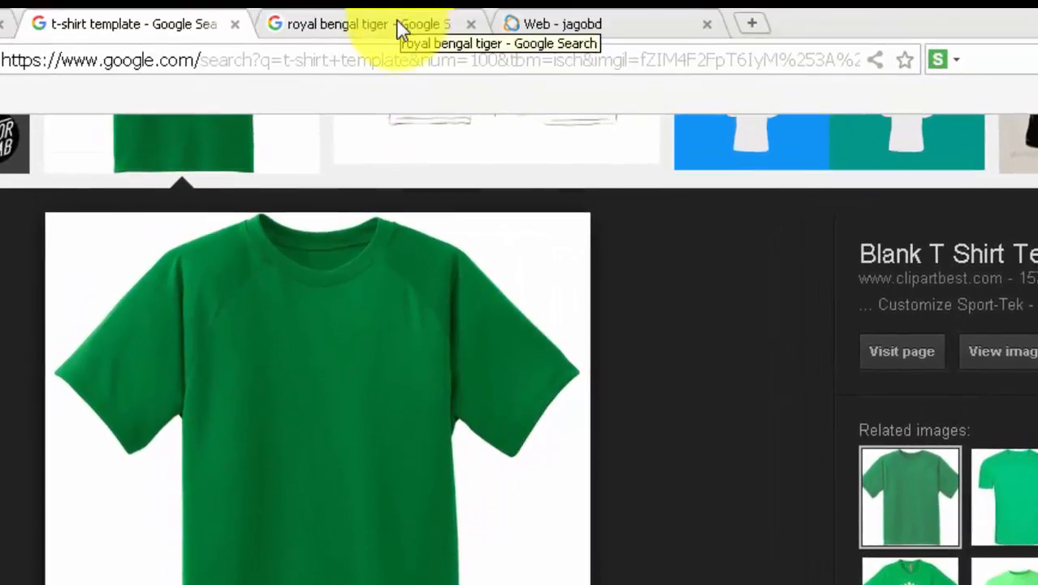
- In the browser, copy the enlarged roaring tiger picture from the royal bengal tiger image results
click(400, 30)
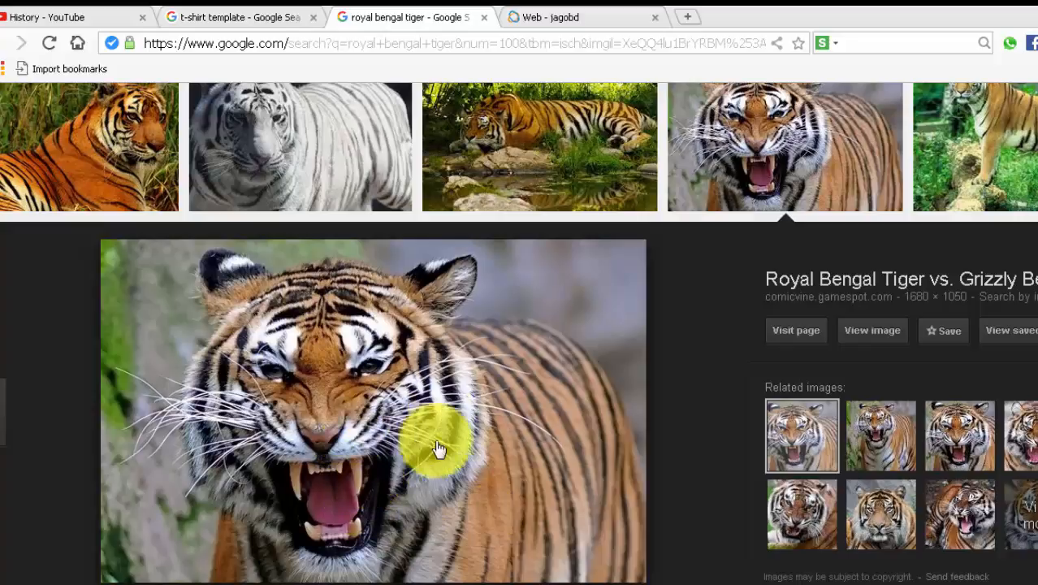
right_click(392, 423)
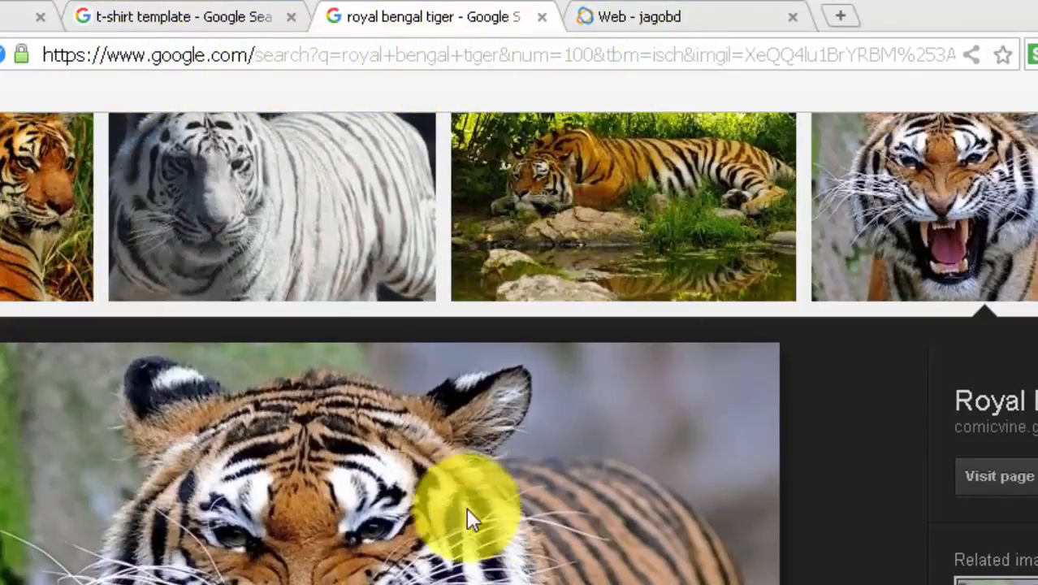
right_click(401, 580)
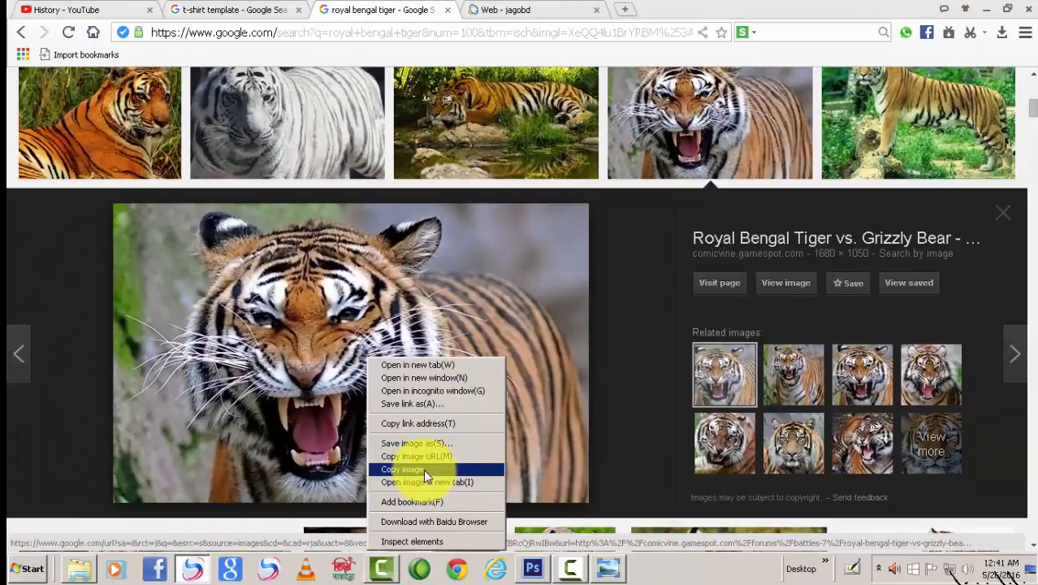
click(422, 471)
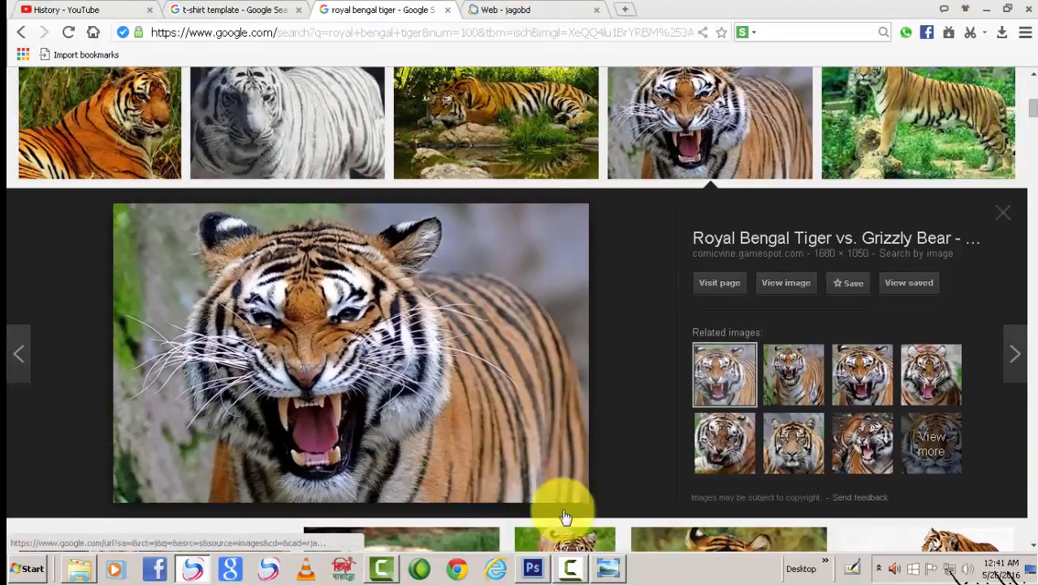
- Return to Photoshop and paste the copied tiger picture above the T-shirt in the T-Shirt Design document
click(532, 567)
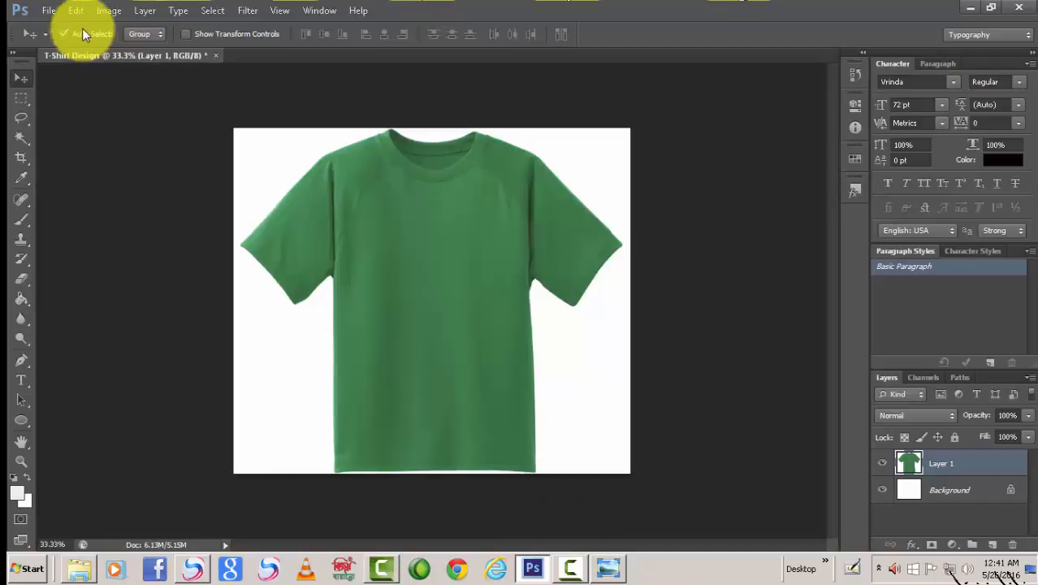
click(81, 9)
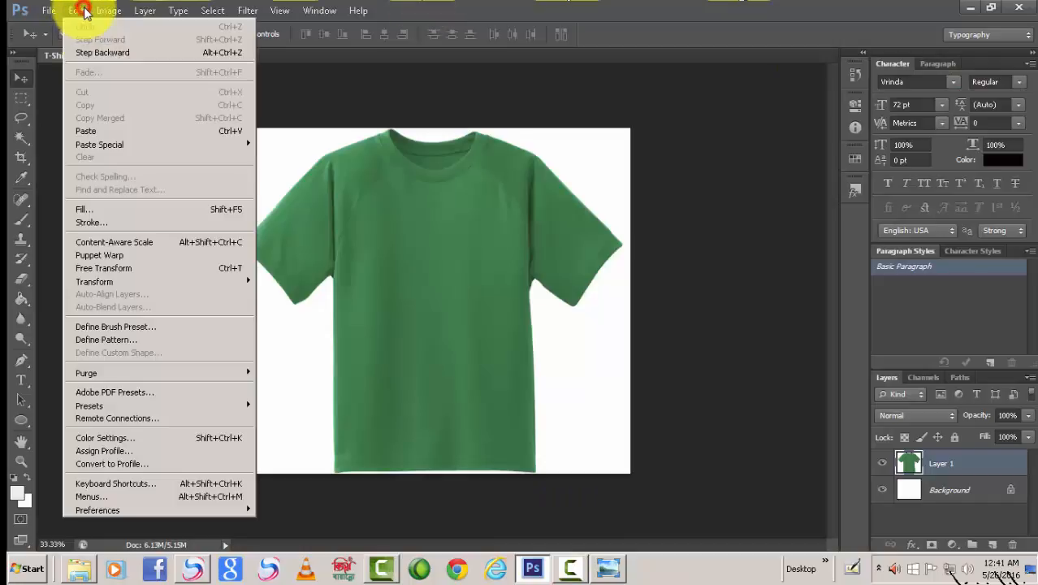
click(97, 131)
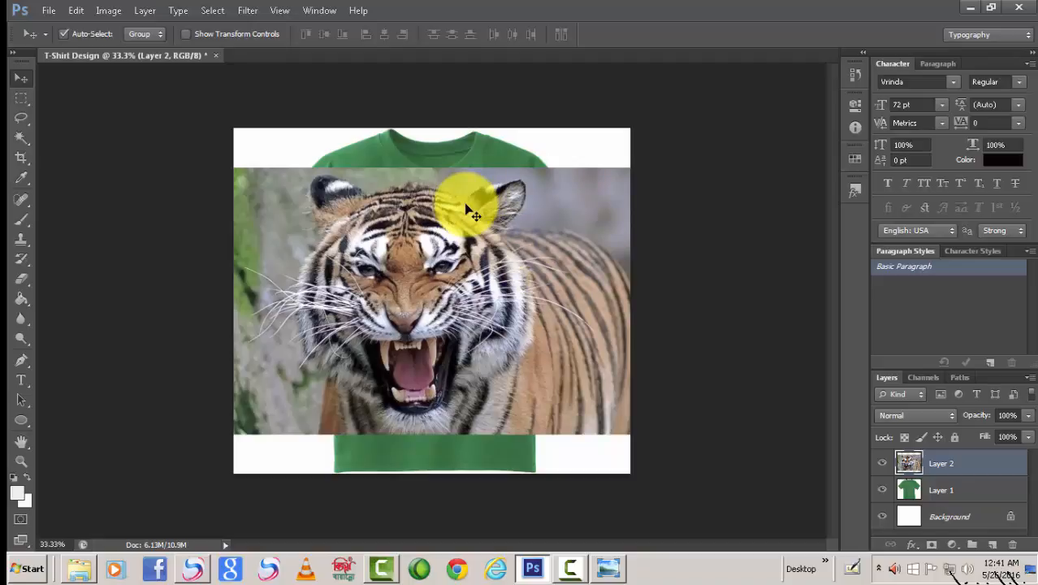
- Free Transform the tiger picture, scaling it down and positioning it over the chest of the T-shirt
key(ctrl+t)
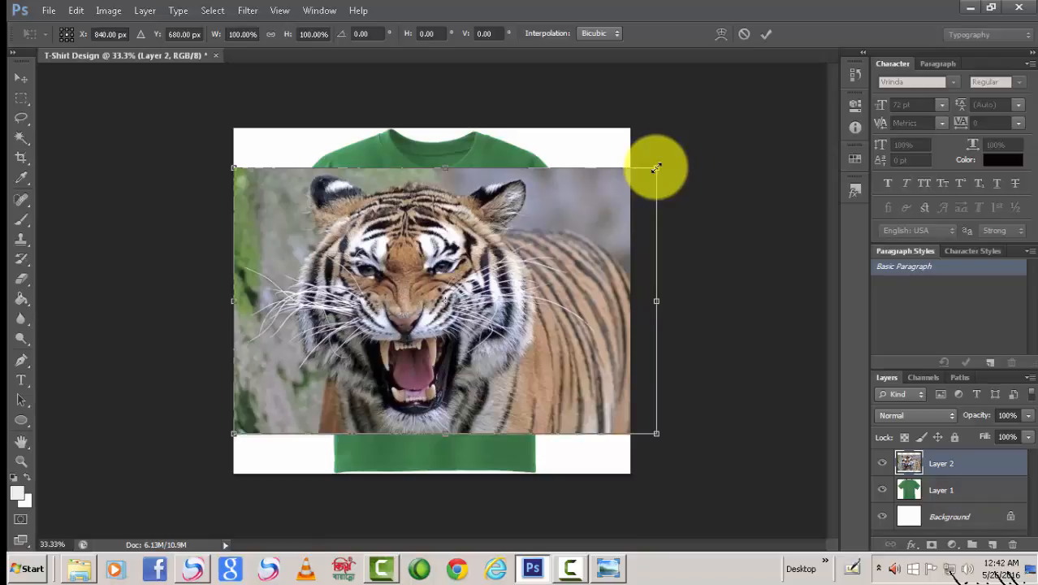
drag(655, 167, 522, 214)
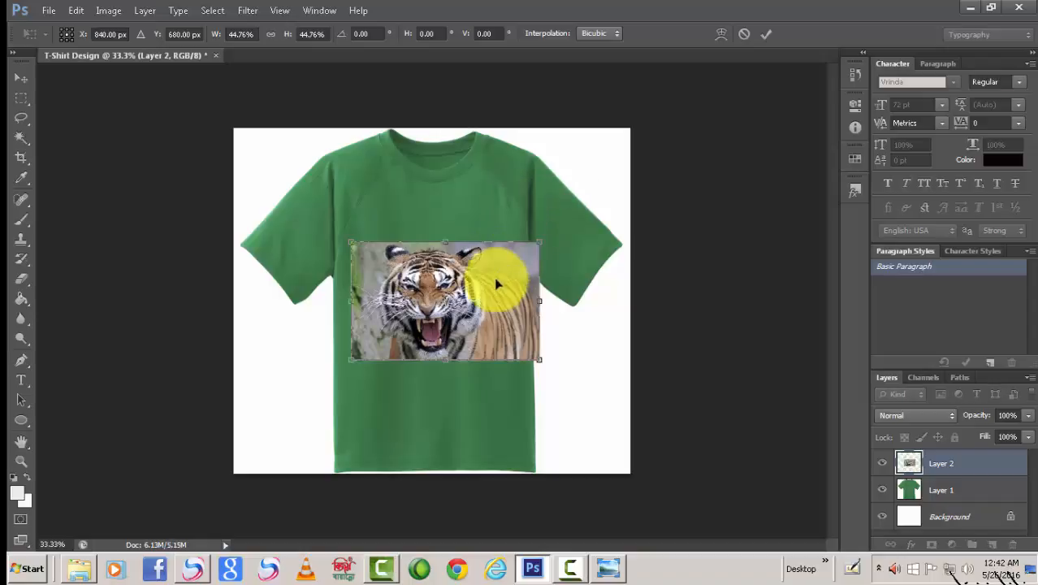
drag(494, 279, 483, 246)
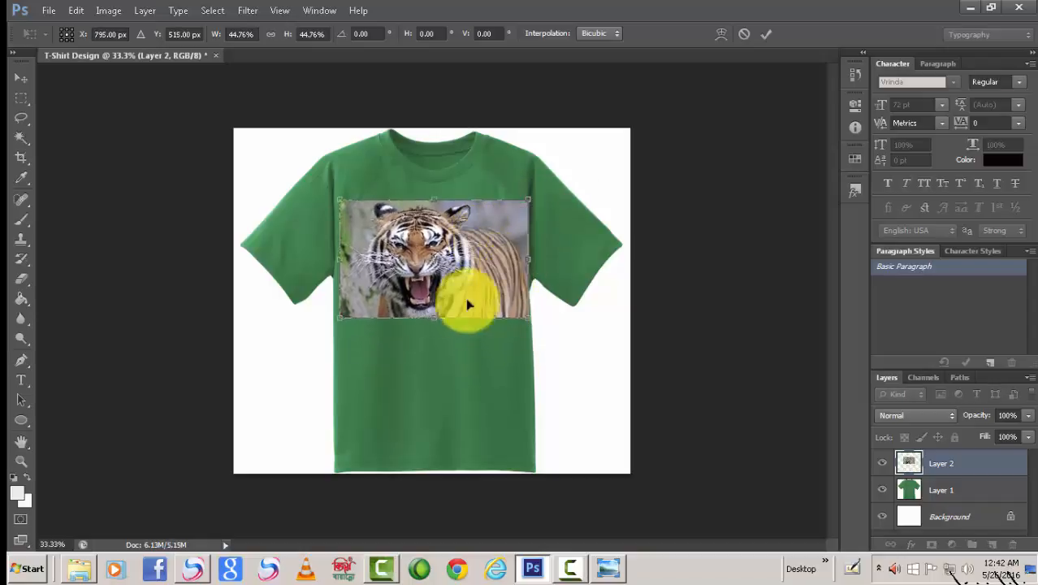
drag(433, 316, 431, 325)
drag(536, 331, 562, 351)
drag(437, 167, 437, 177)
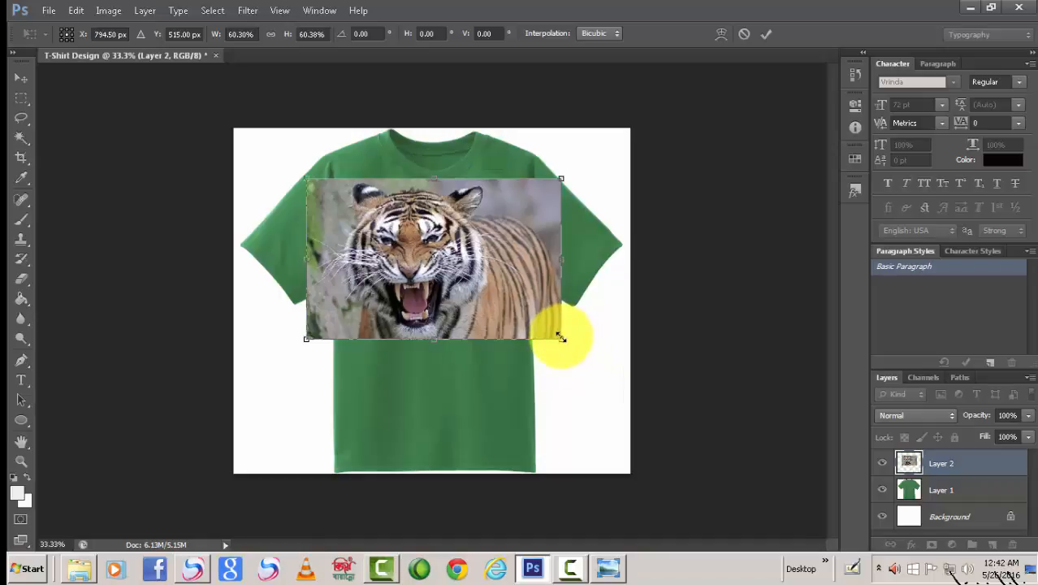
drag(561, 339, 584, 358)
drag(439, 272, 462, 297)
key(Return)
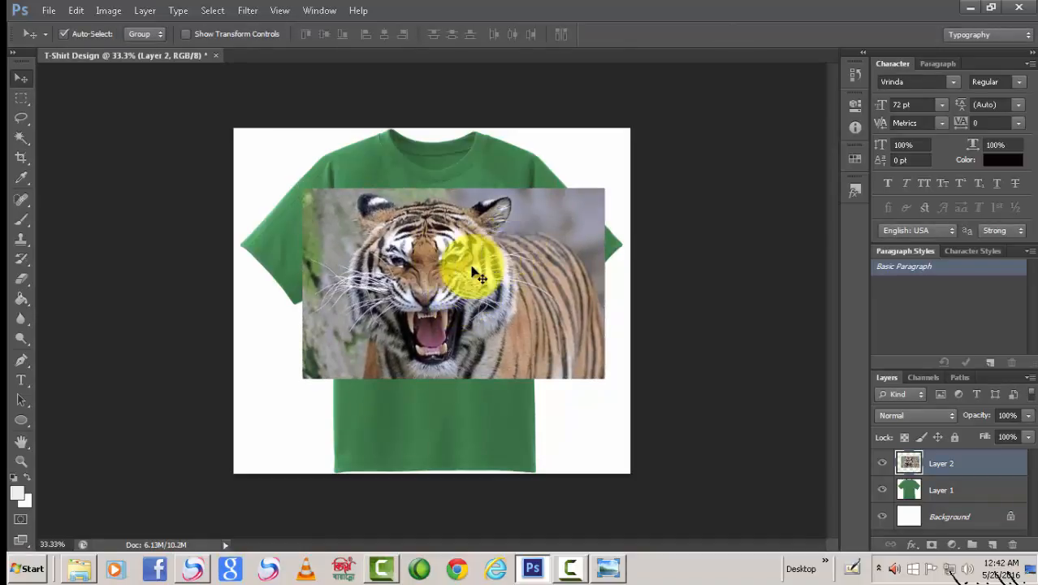
- Outline the tiger's head with a freehand Lasso selection and hide the T-shirt layer, Layer 1
click(22, 118)
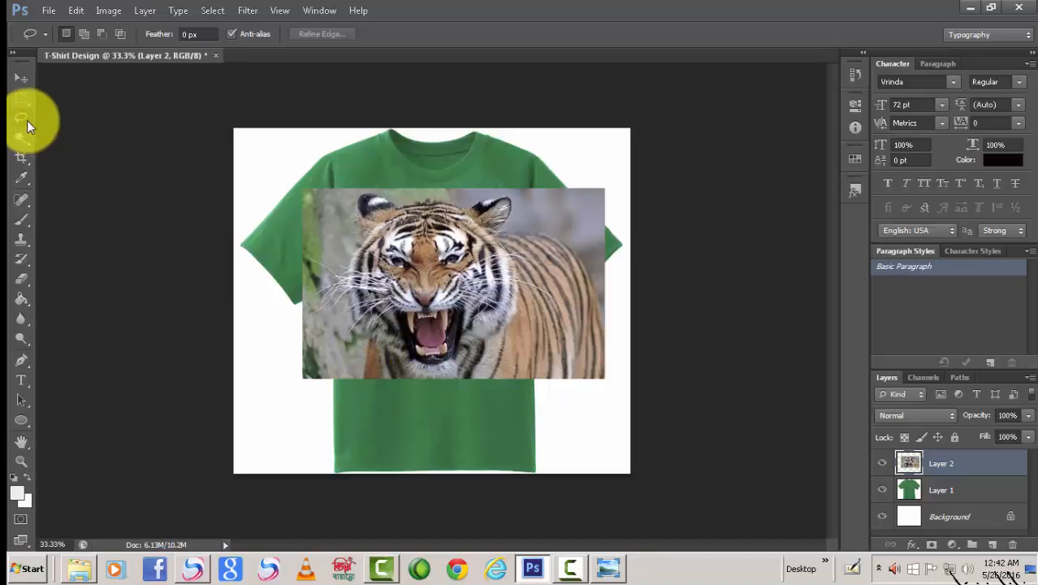
click(368, 375)
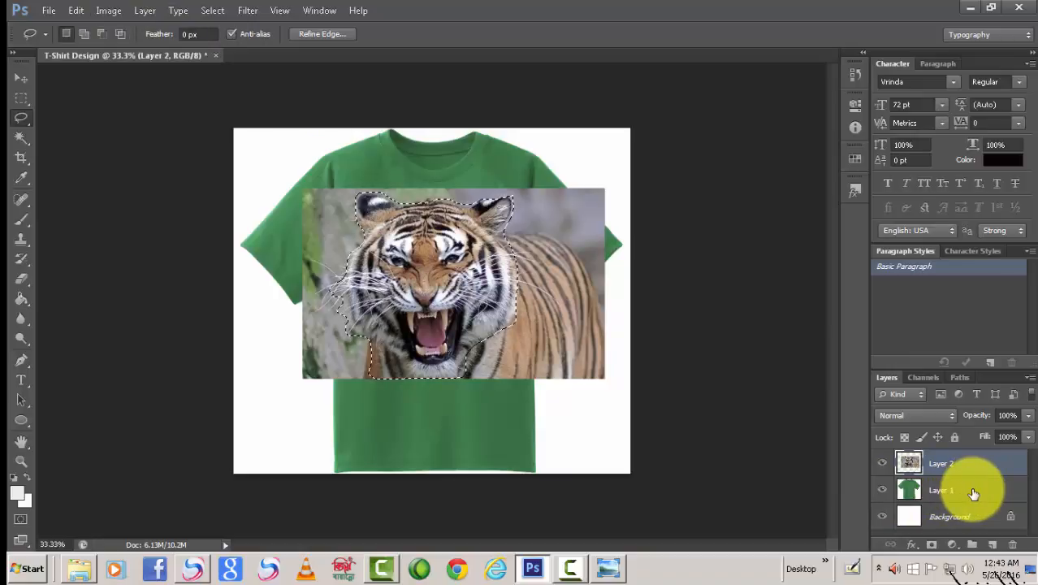
click(883, 489)
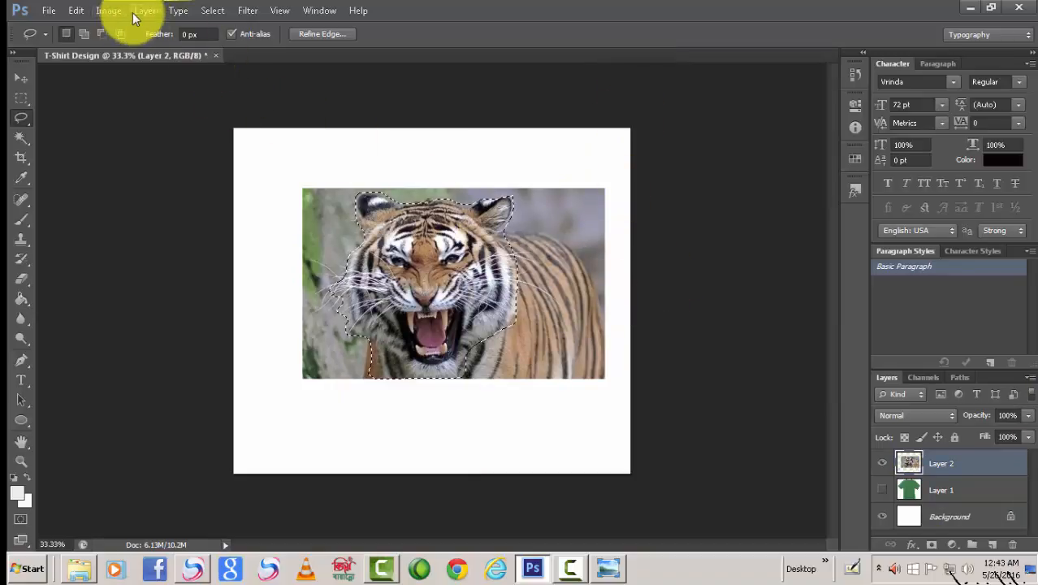
- Invert the selection around the tiger's head, delete the picture's surroundings from Layer 2, and deselect
click(207, 10)
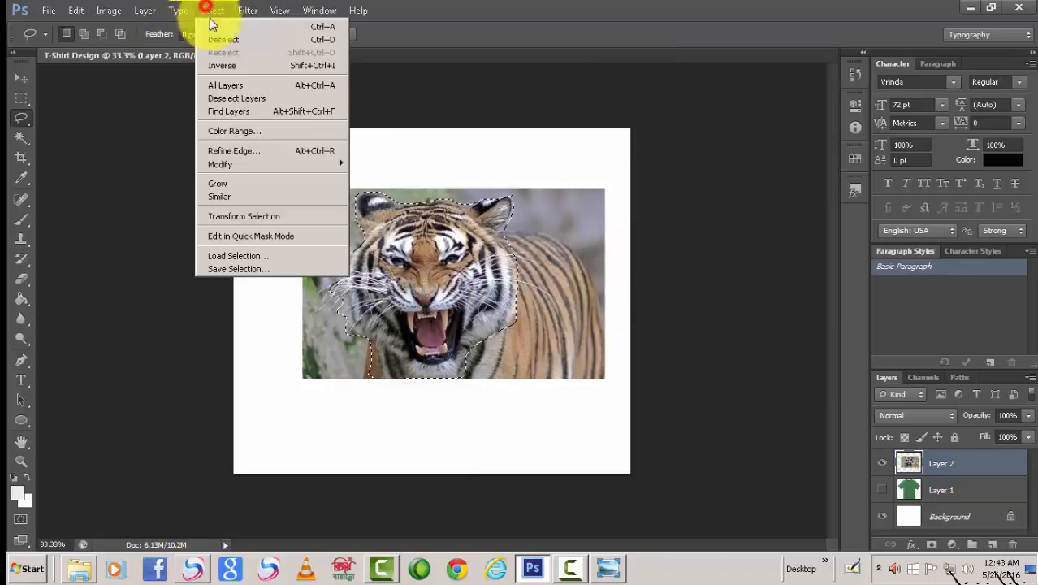
click(224, 66)
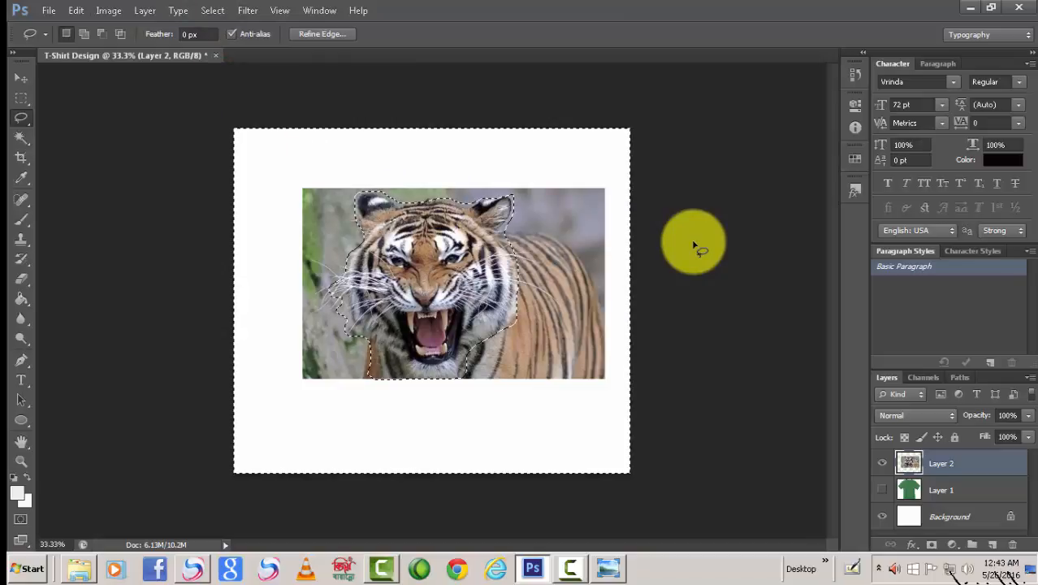
key(Delete)
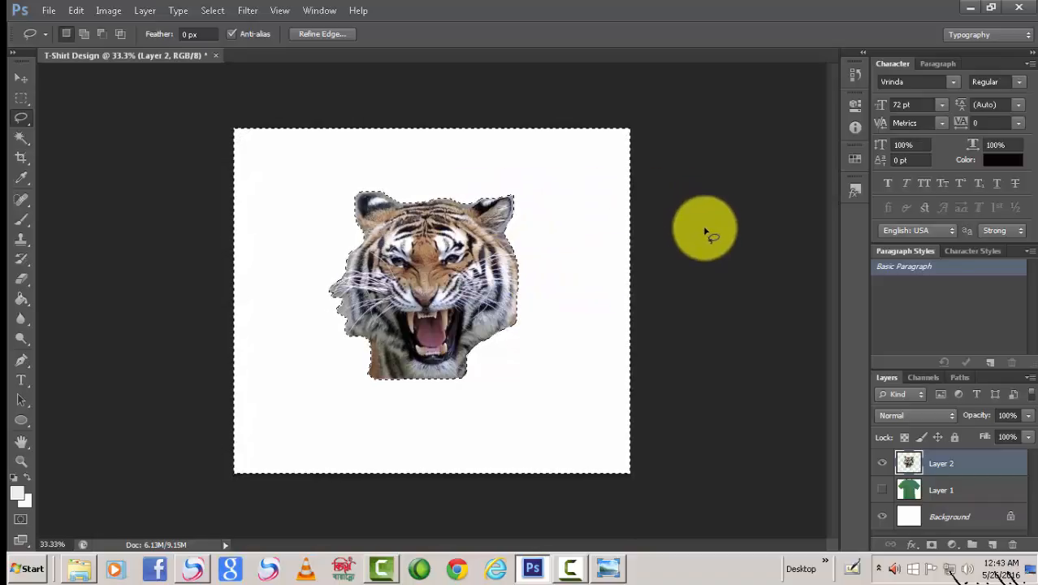
key(ctrl+d)
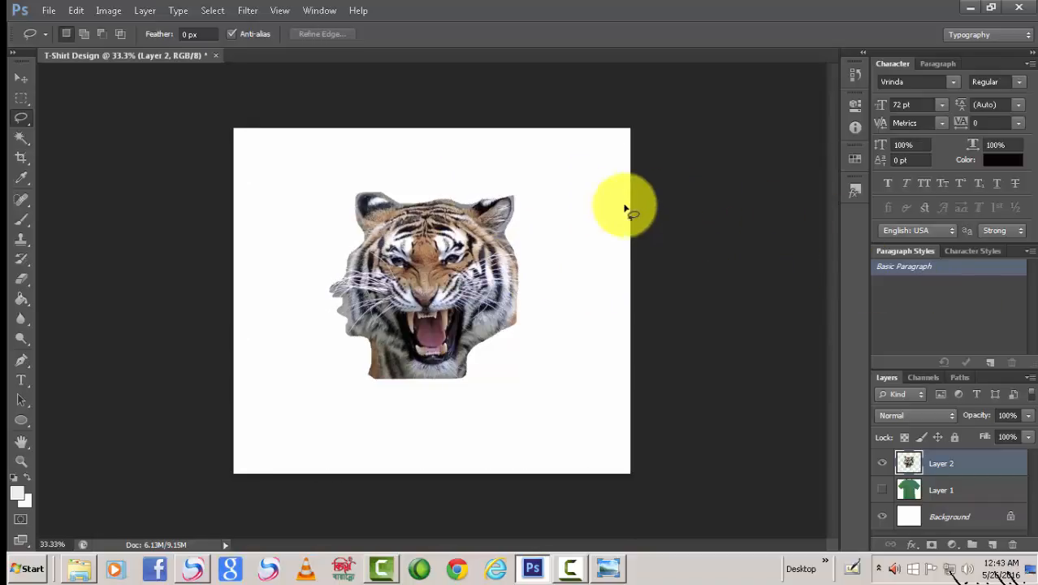
- Show the T-shirt layer, Layer 1, and move the cut-out tiger head on Layer 2 slightly lower on the chest
click(884, 490)
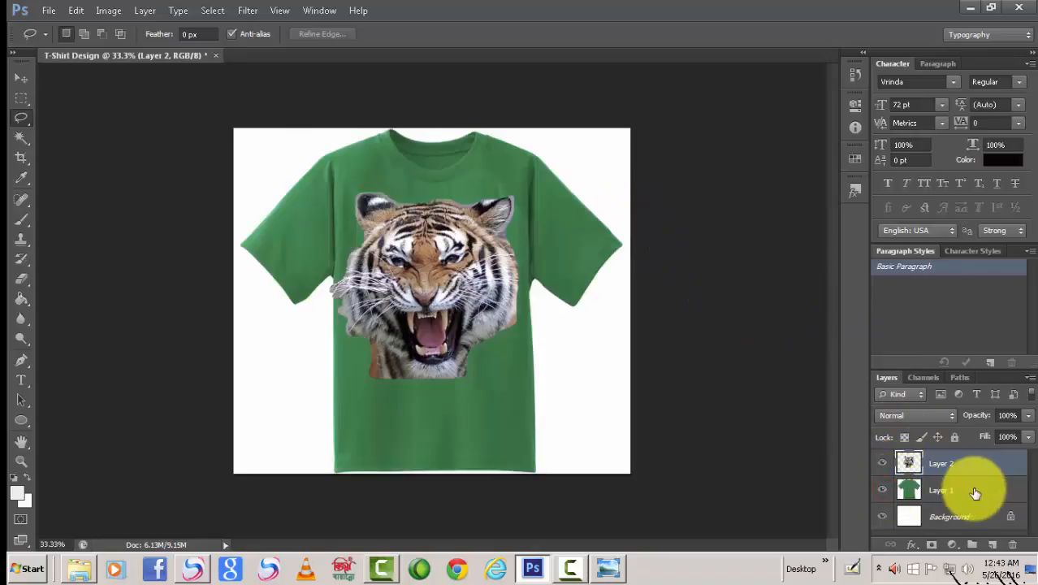
click(973, 490)
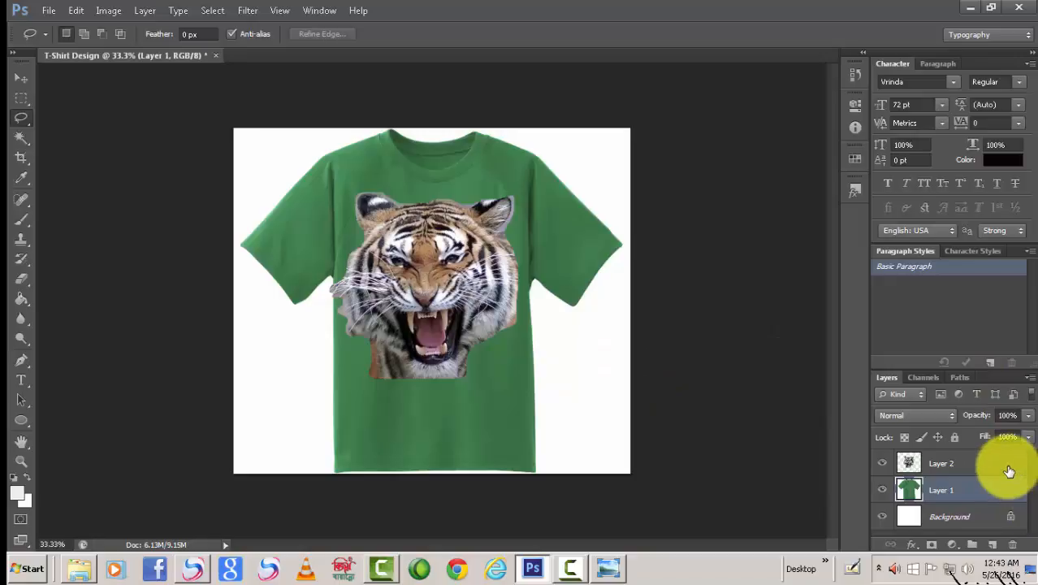
click(1006, 470)
click(26, 78)
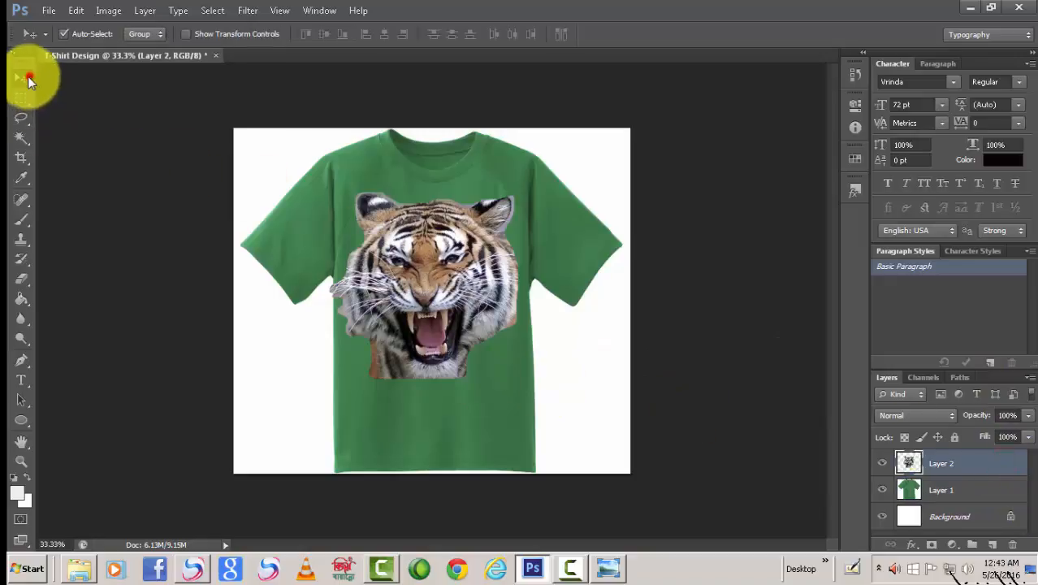
mouse_move(480, 296)
mouse_down()
mouse_move(477, 309)
mouse_move(479, 300)
mouse_up()
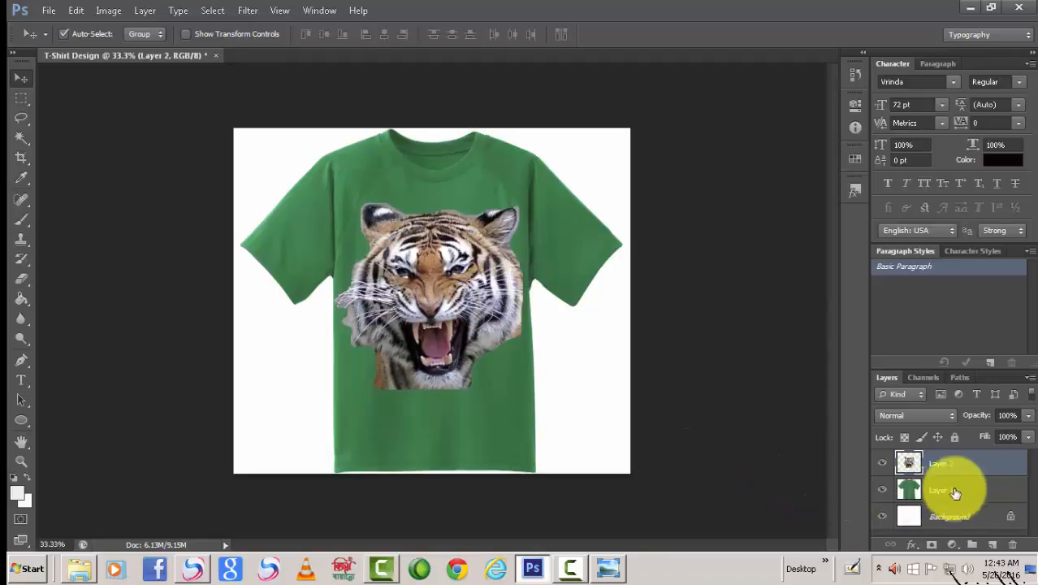
- Hide the T-shirt layer and desaturate the tiger head on Layer 2 to black and white
click(881, 490)
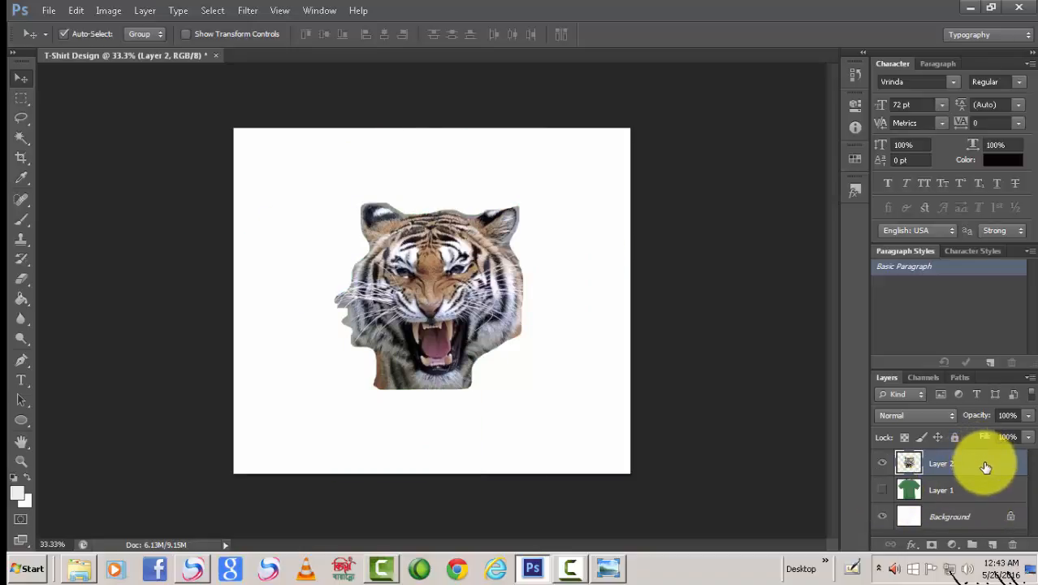
click(114, 11)
mouse_move(126, 51)
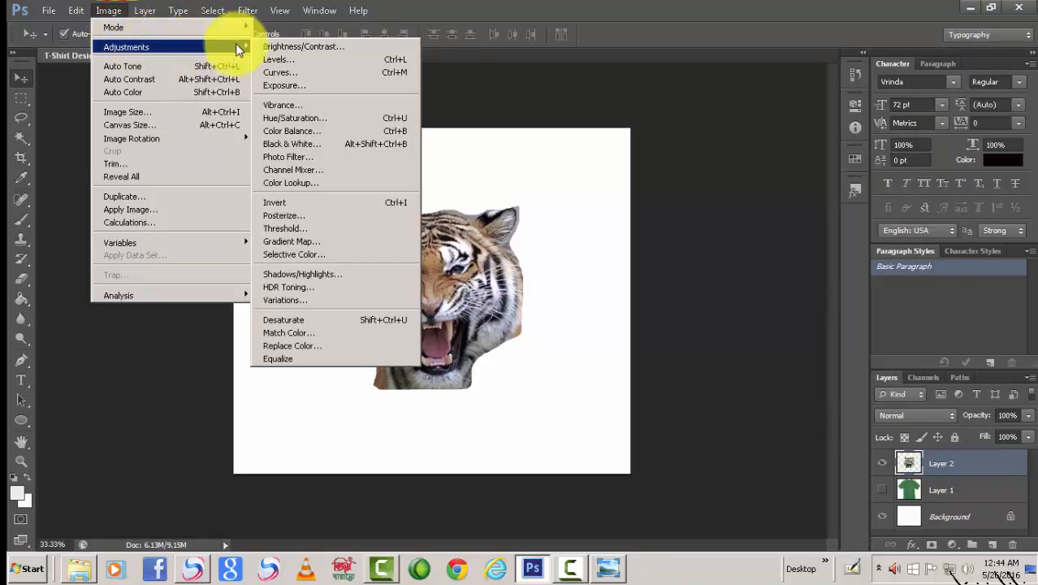
click(293, 319)
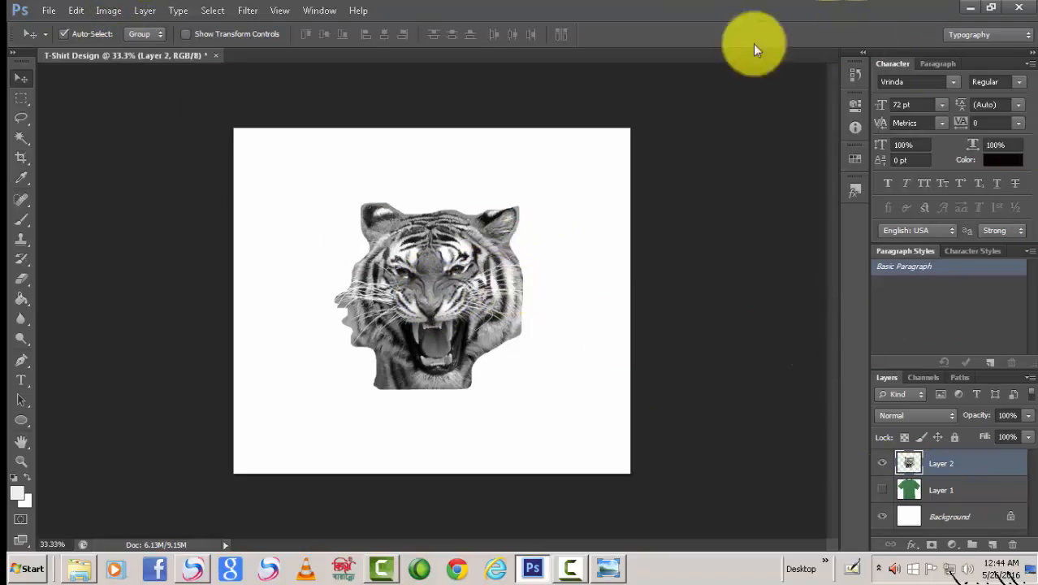
- Add a Curves adjustment layer and shape a steep high-contrast curve with points near 105/226, 71/63 and 85/174 (input/output)
click(952, 545)
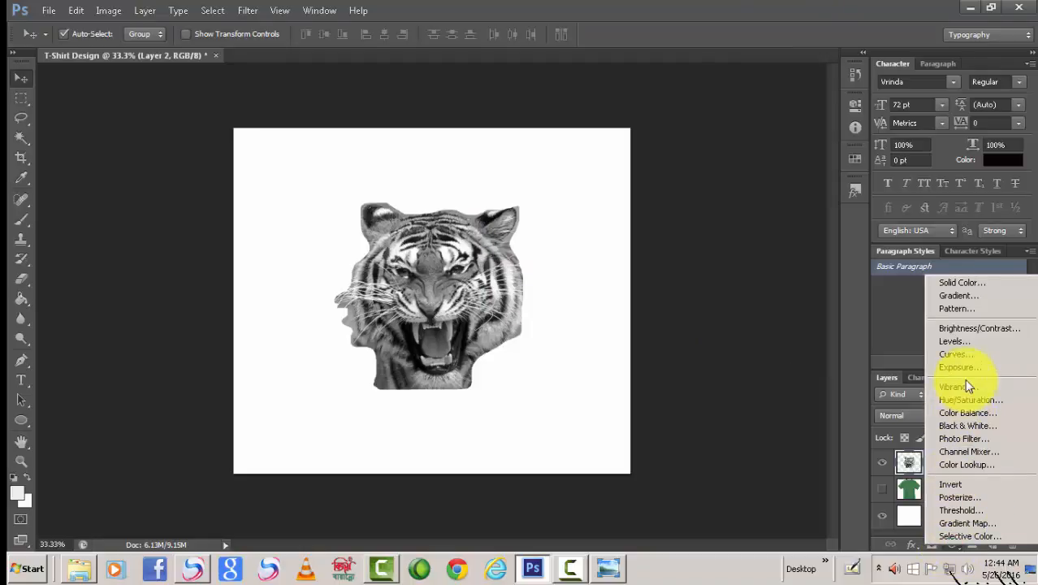
click(960, 354)
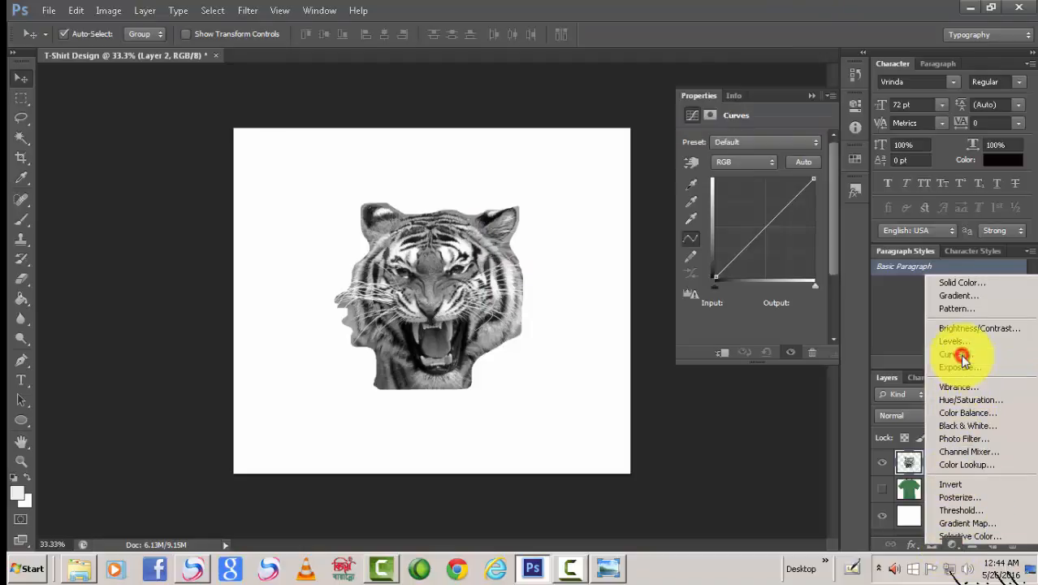
drag(789, 201, 757, 189)
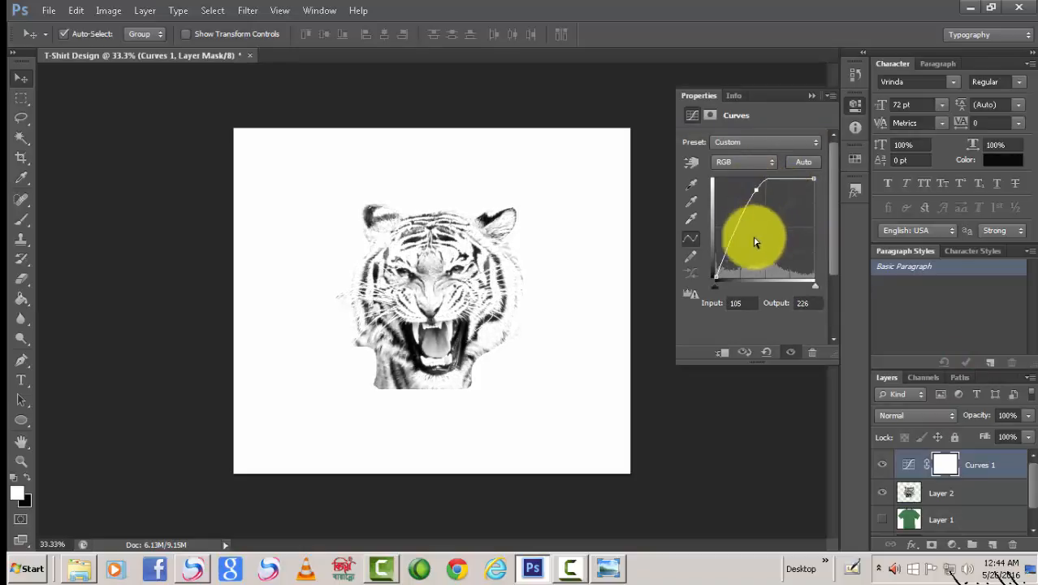
drag(732, 241, 742, 252)
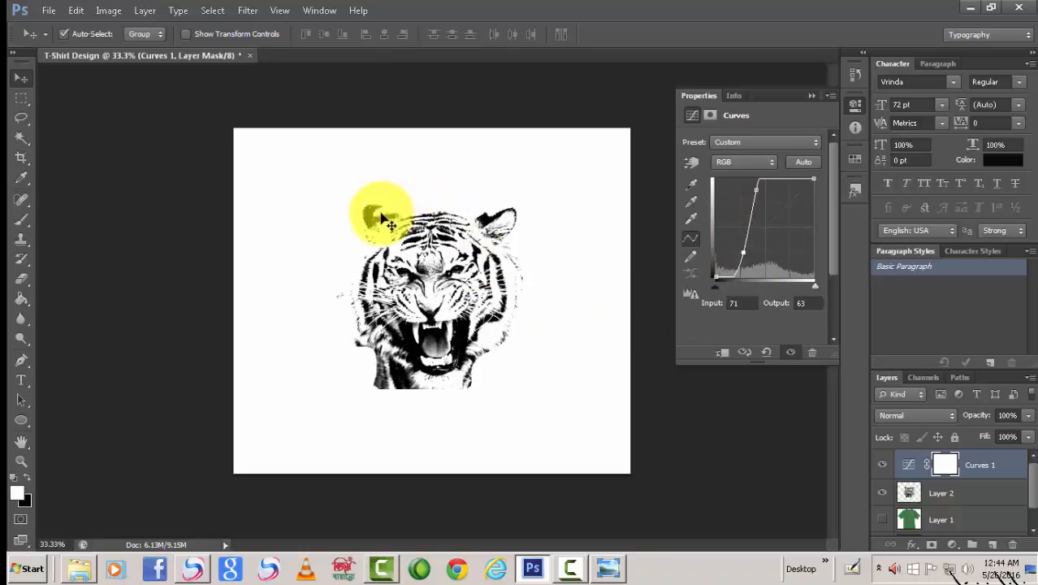
click(747, 210)
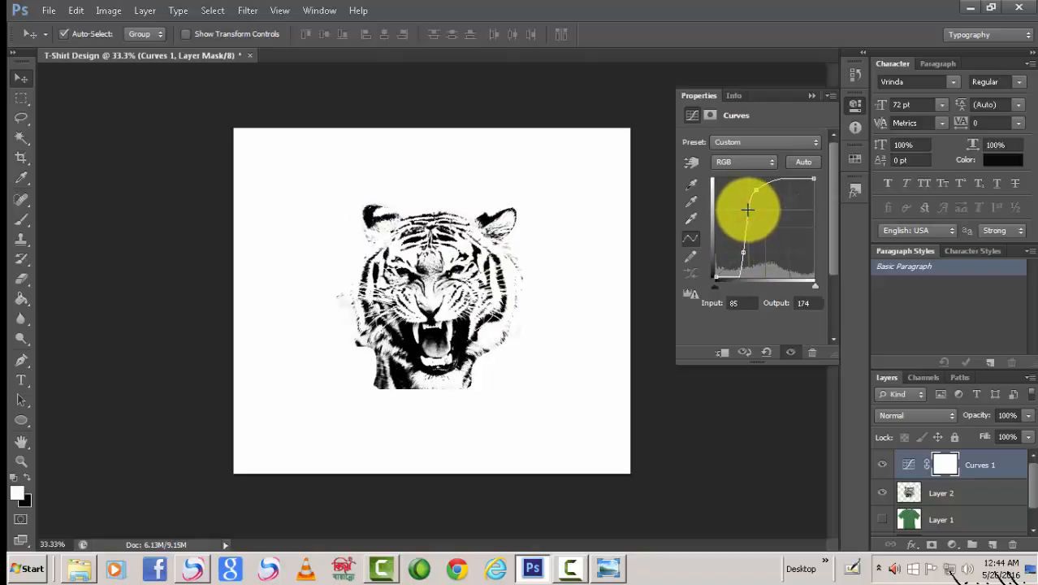
click(808, 97)
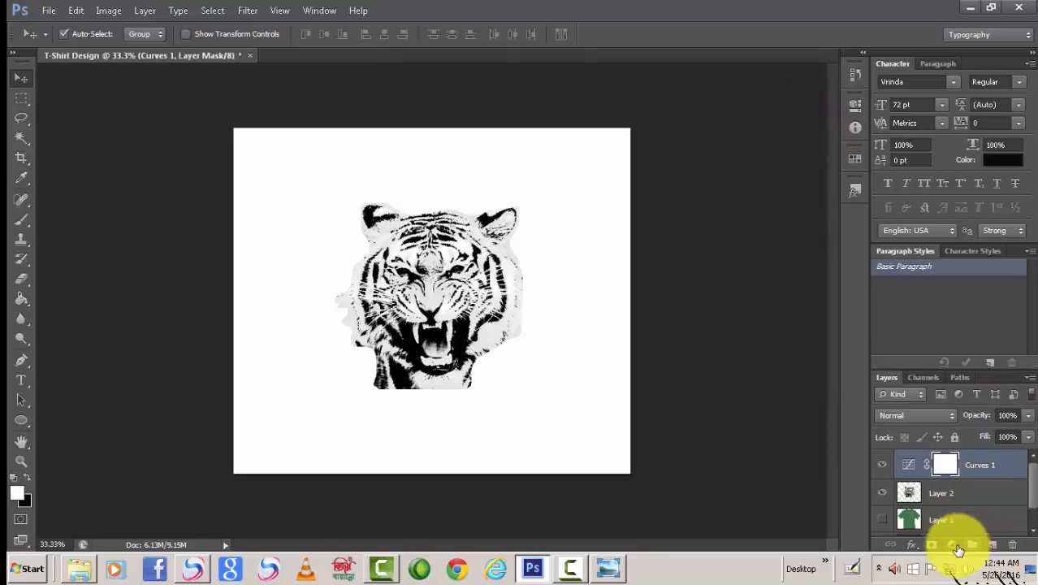
- Reopen the Curves 1 adjustment's properties and clip it to the tiger layer, Layer 2
double_click(907, 463)
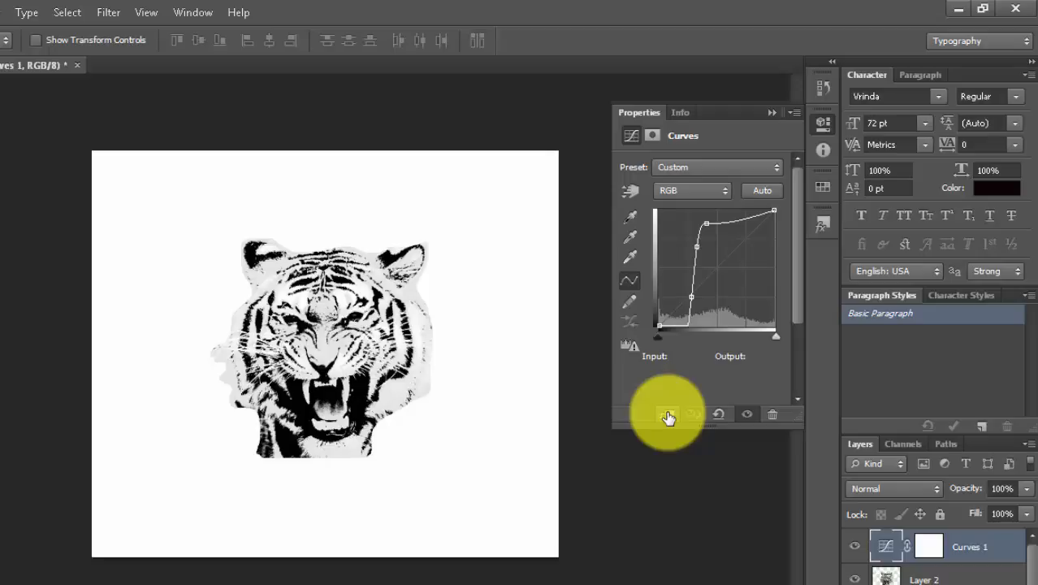
click(668, 417)
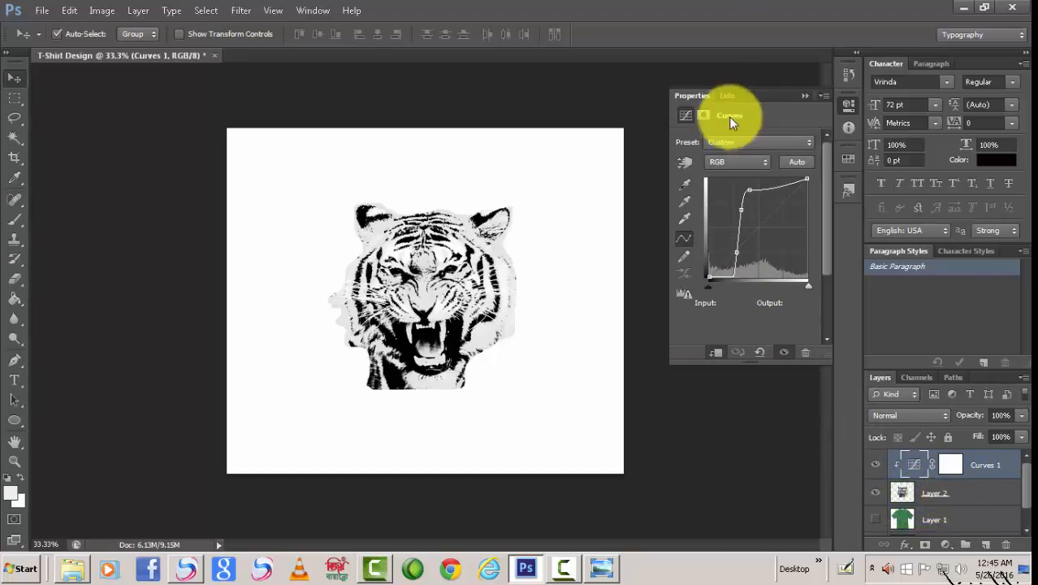
click(805, 95)
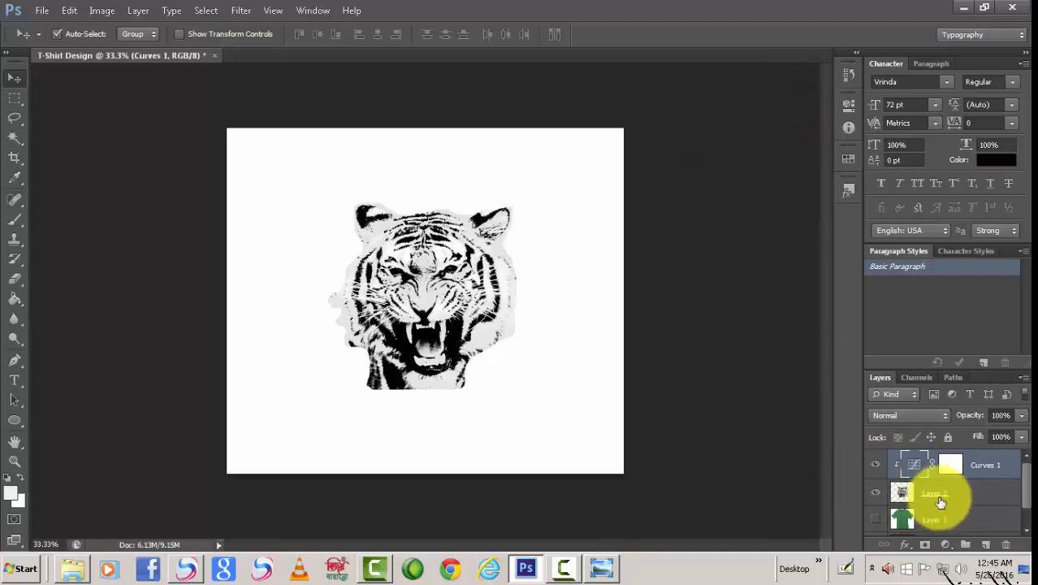
- Add a Levels adjustment above Curves 1 with input black 104 and output white 171, and clip it to the tiger layer
drag(1025, 493, 1024, 517)
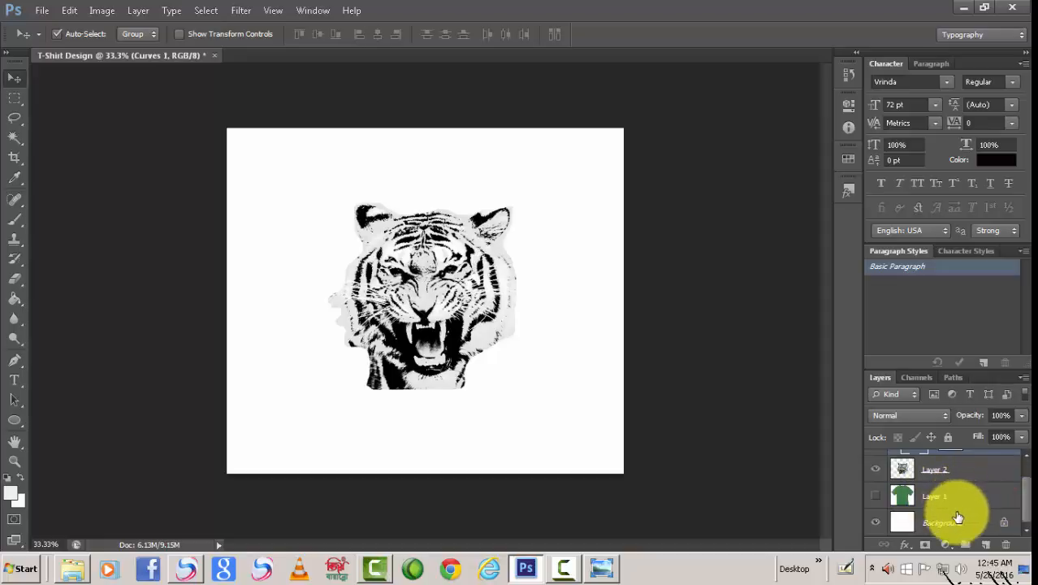
scroll(1011, 503, up, 2)
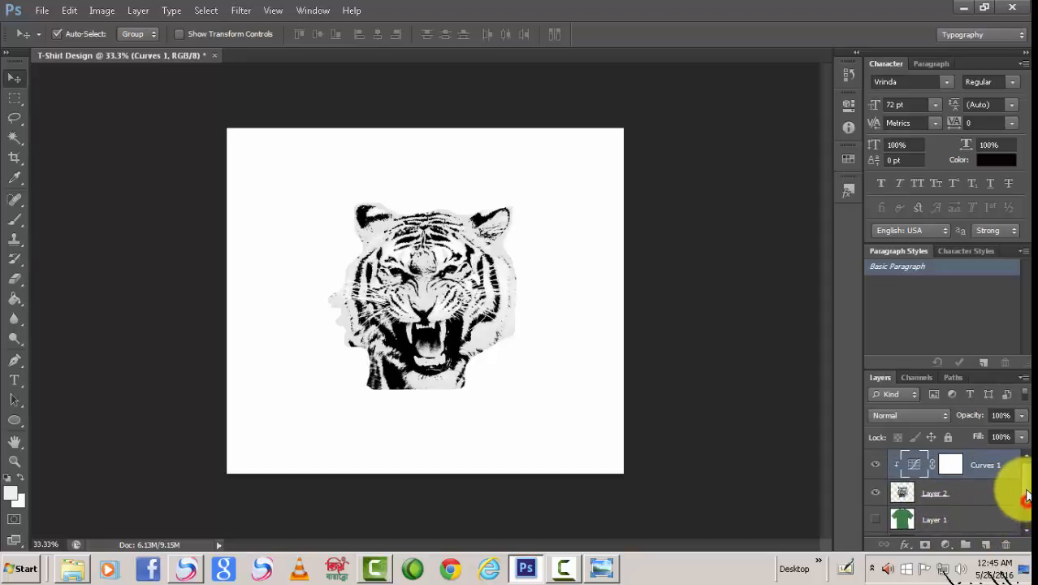
click(947, 545)
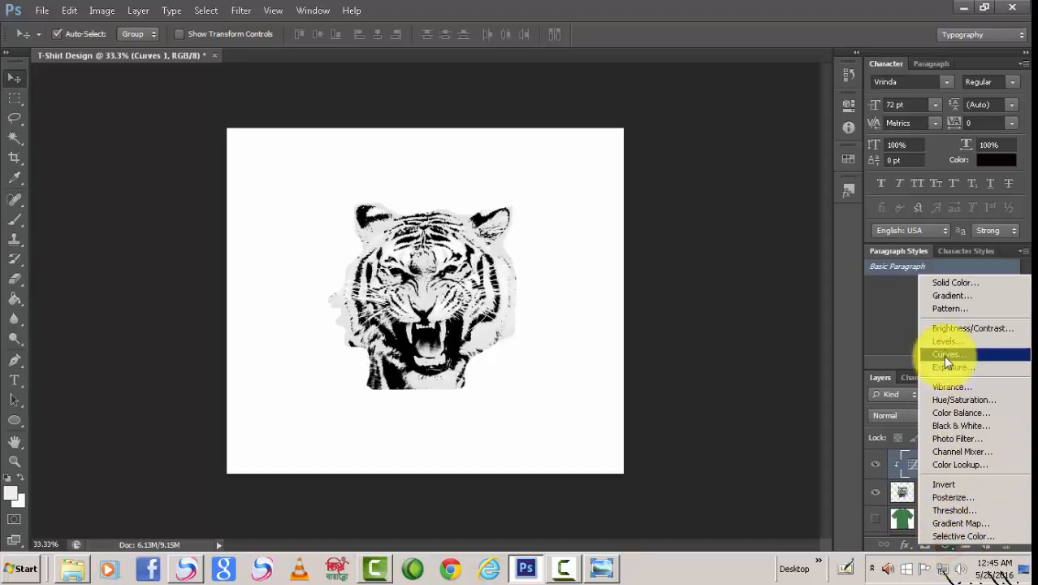
click(942, 344)
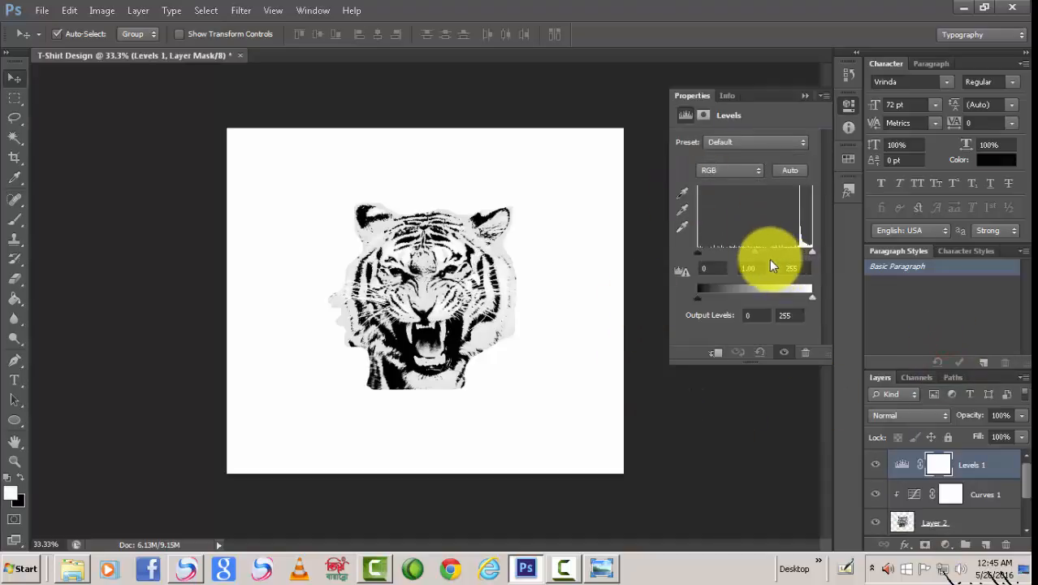
mouse_move(809, 252)
mouse_down()
mouse_move(747, 251)
mouse_move(823, 246)
mouse_up()
drag(696, 251, 743, 250)
mouse_move(707, 295)
mouse_down()
mouse_move(717, 296)
mouse_move(689, 294)
mouse_up()
drag(808, 298, 774, 297)
click(713, 356)
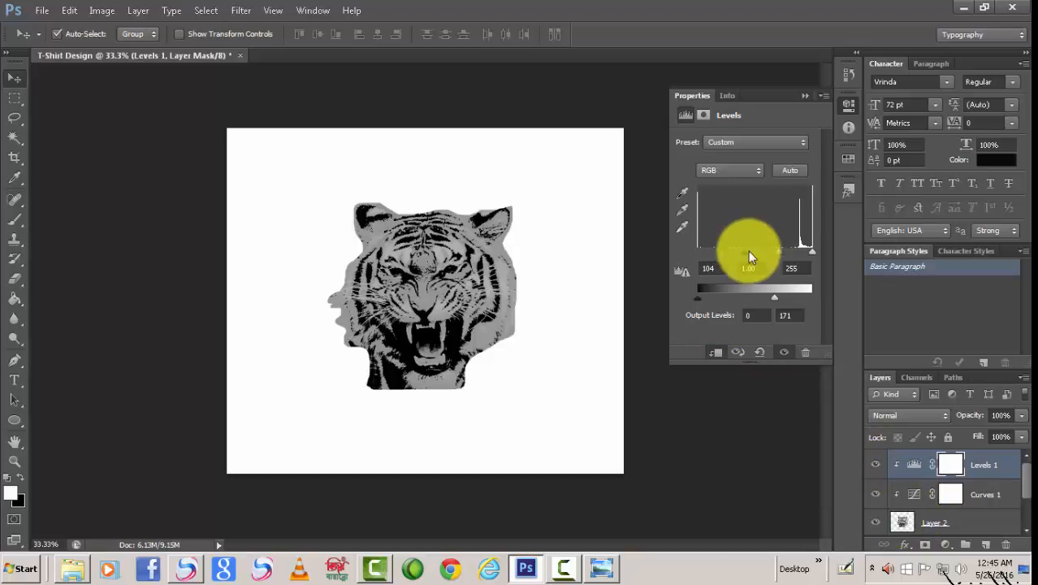
- Readjust the Levels to input values 0, 0.50 and 255 with output levels 17 to 171
drag(746, 252, 696, 249)
mouse_move(812, 252)
mouse_down()
mouse_move(732, 245)
mouse_move(791, 250)
mouse_up()
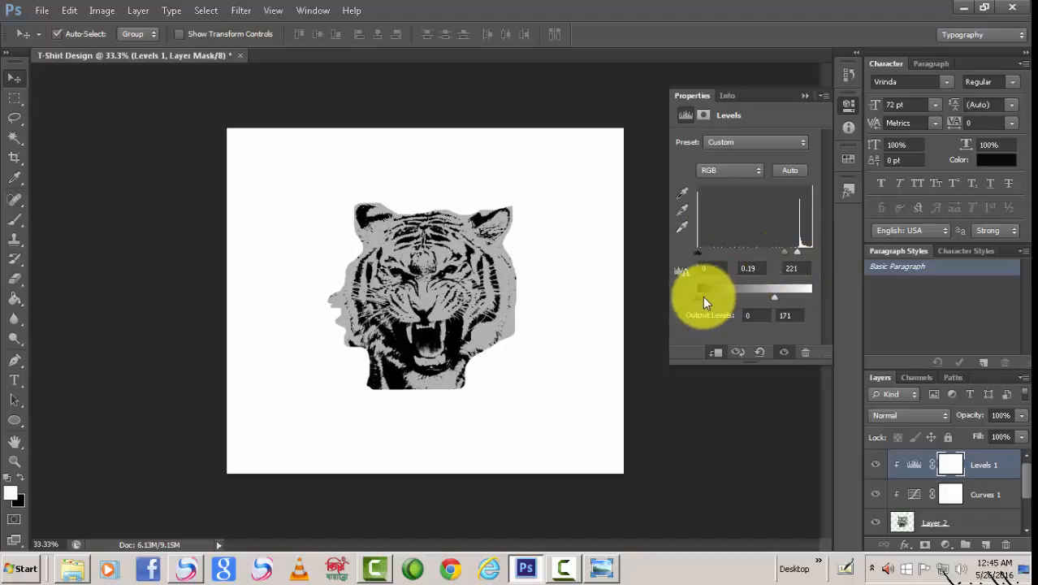
mouse_move(702, 297)
mouse_down()
mouse_move(722, 298)
mouse_move(704, 297)
mouse_up()
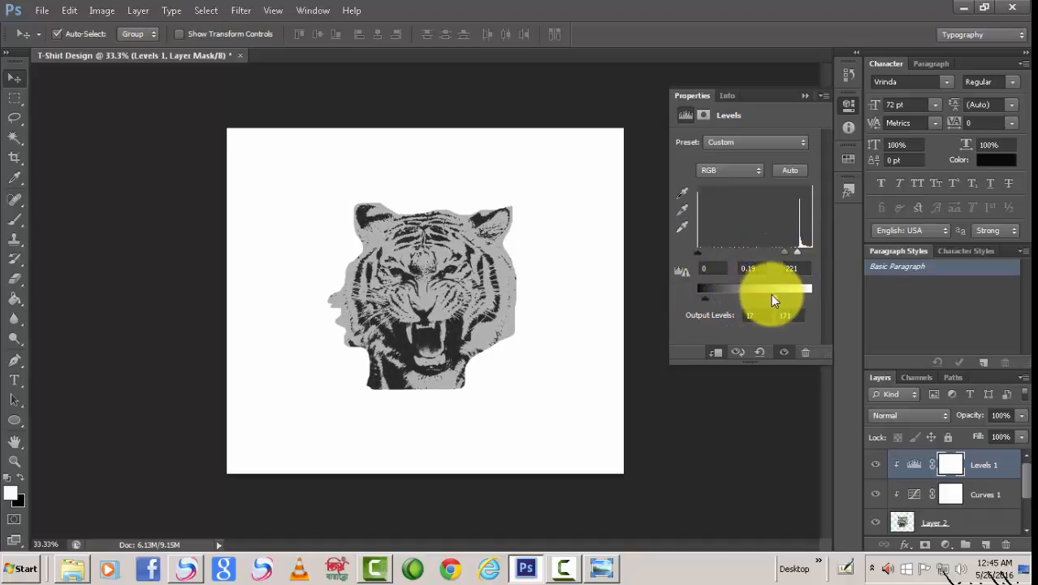
mouse_move(772, 299)
mouse_down()
mouse_move(743, 297)
mouse_move(775, 299)
mouse_up()
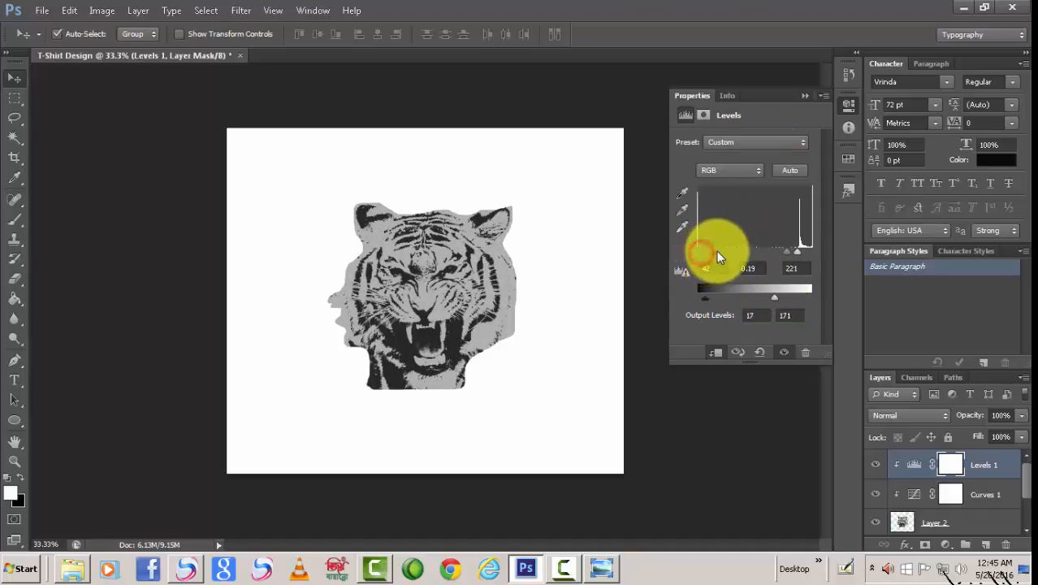
drag(705, 249, 696, 250)
drag(784, 255, 816, 249)
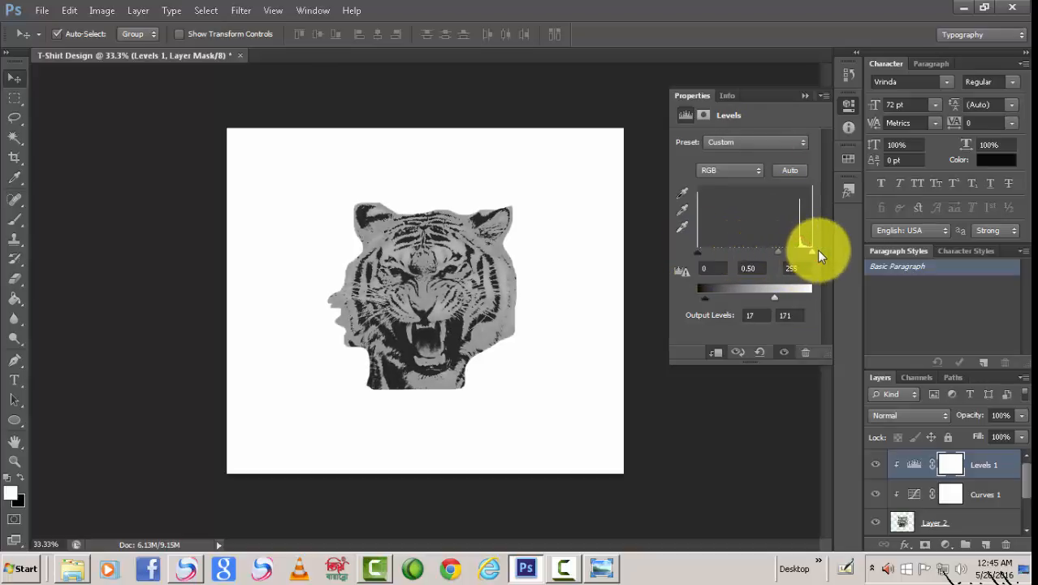
click(801, 97)
- Make the T-shirt layer, Layer 1, visible again beneath the adjusted tiger head and select it
scroll(1028, 479, down, 2)
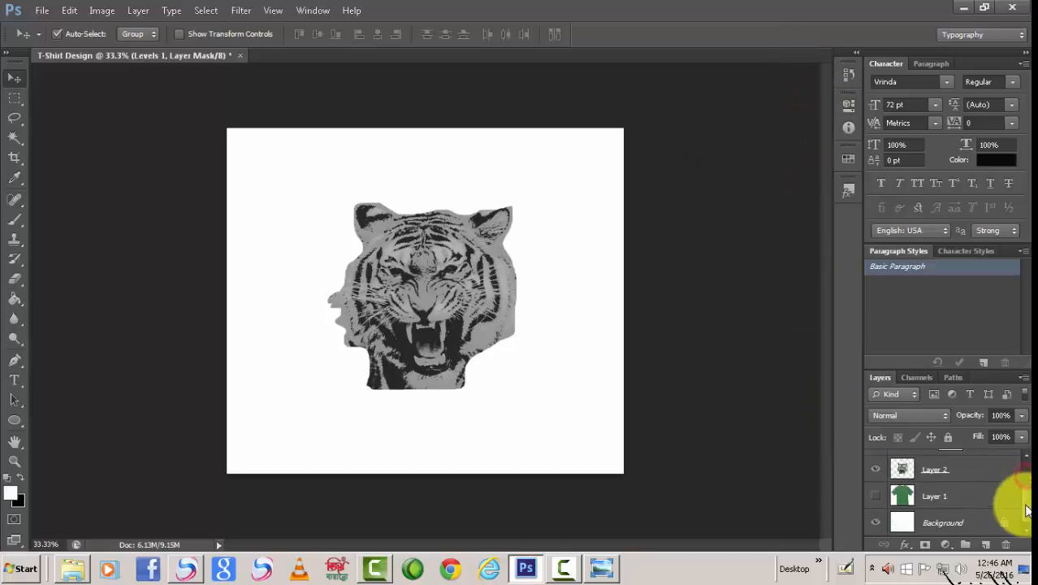
click(876, 495)
click(961, 497)
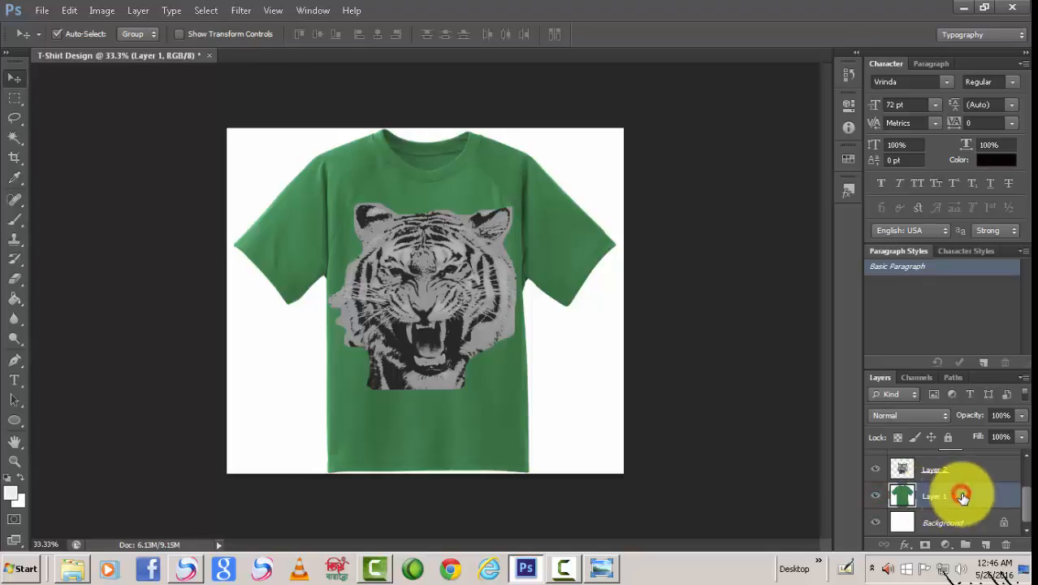
- Nudge the tiger head slightly down on the T-shirt and set Layer 2's blending mode to Multiply
click(460, 282)
drag(458, 281, 476, 307)
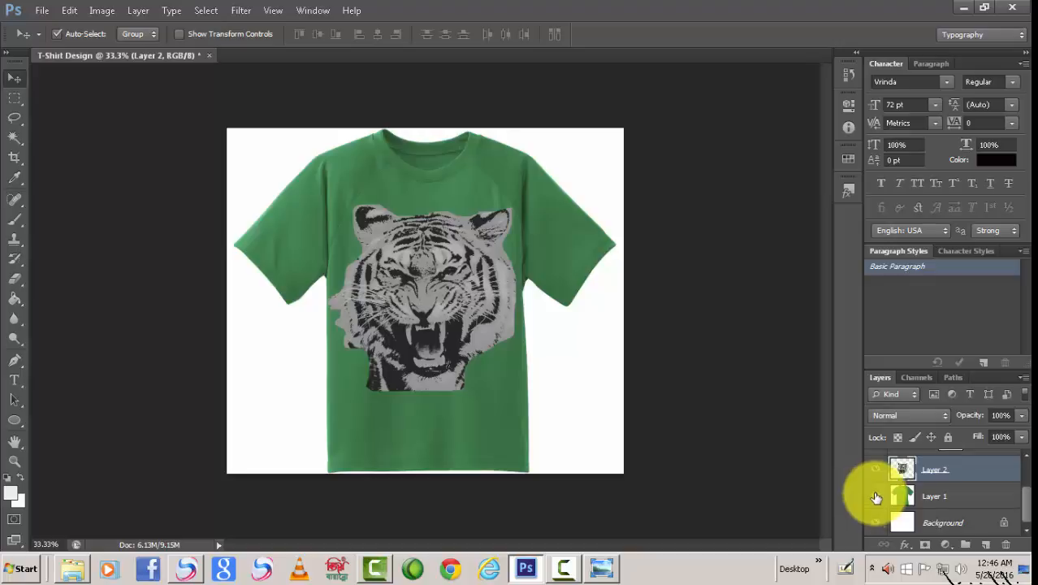
click(942, 415)
click(889, 73)
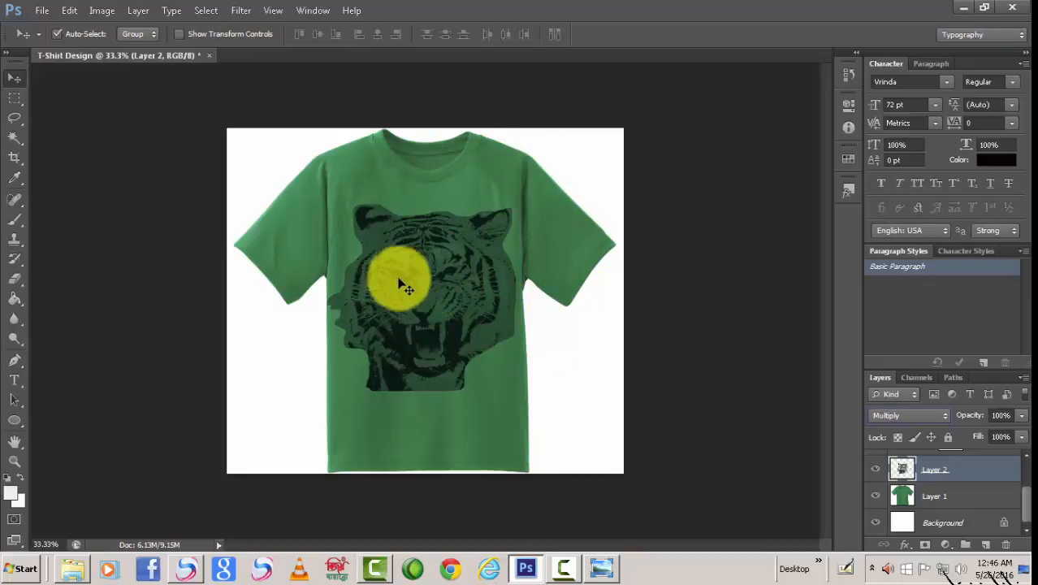
- With Layer 1 and Background hidden, delete the tiger's light grey areas using Color Range at fuzziness 200, and show Layer 1 again
click(875, 495)
click(874, 523)
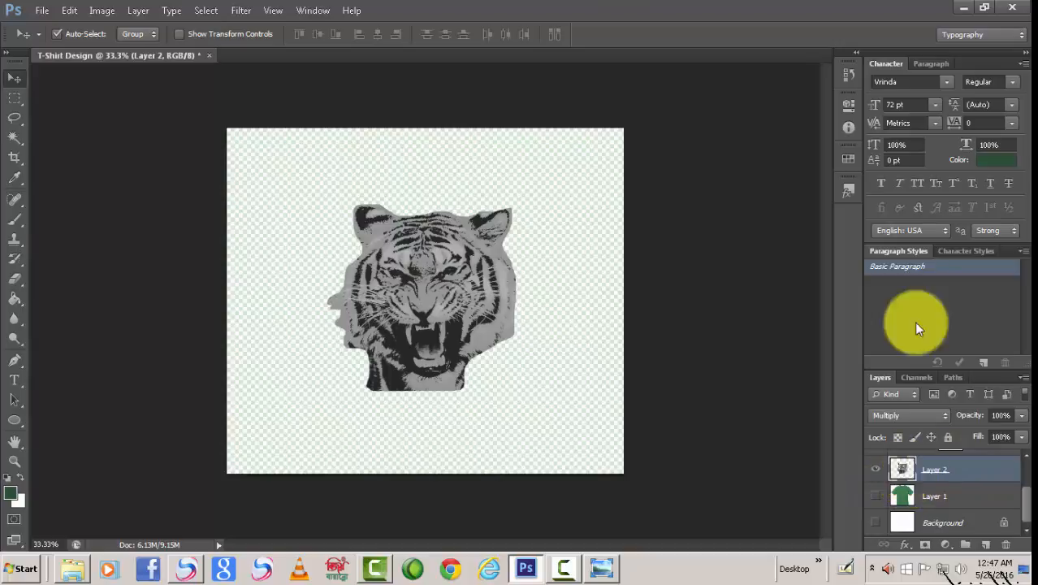
click(205, 10)
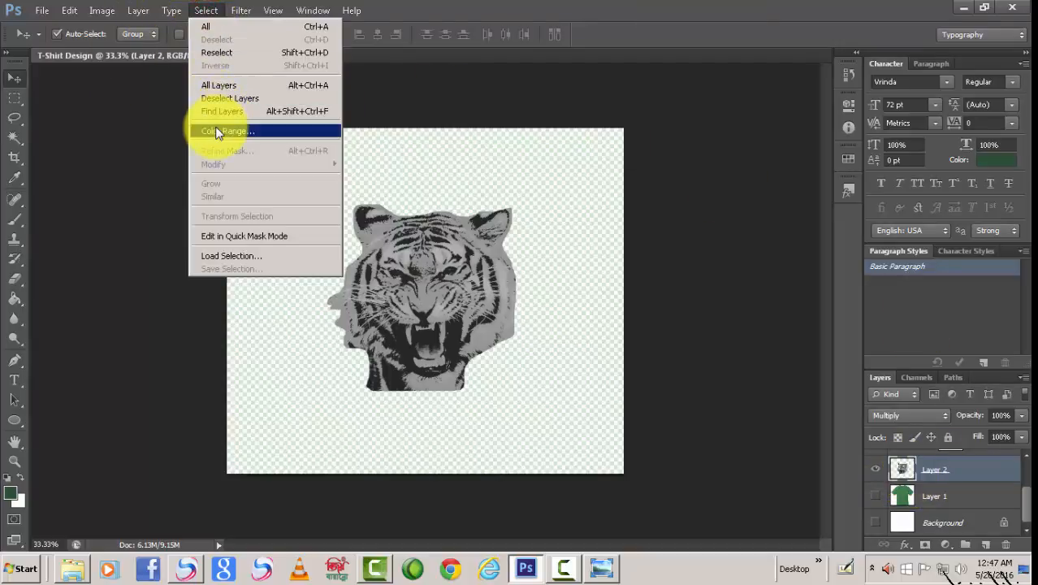
click(221, 130)
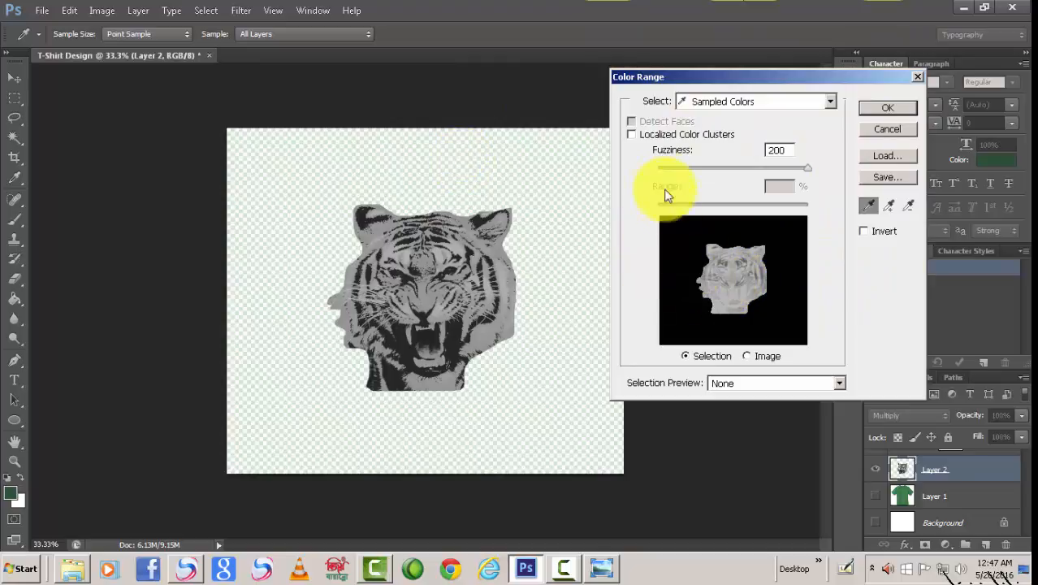
click(485, 337)
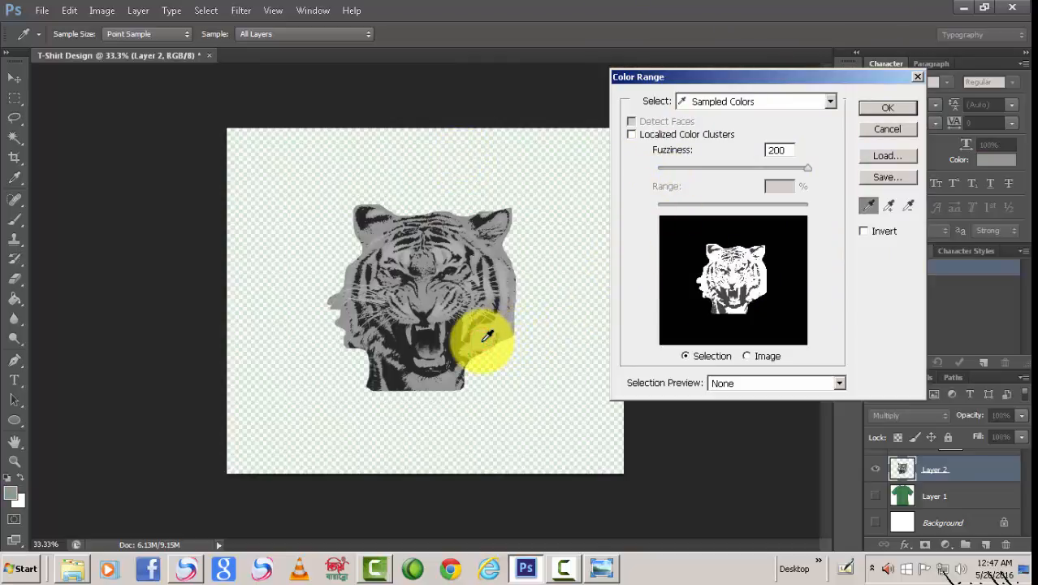
click(885, 108)
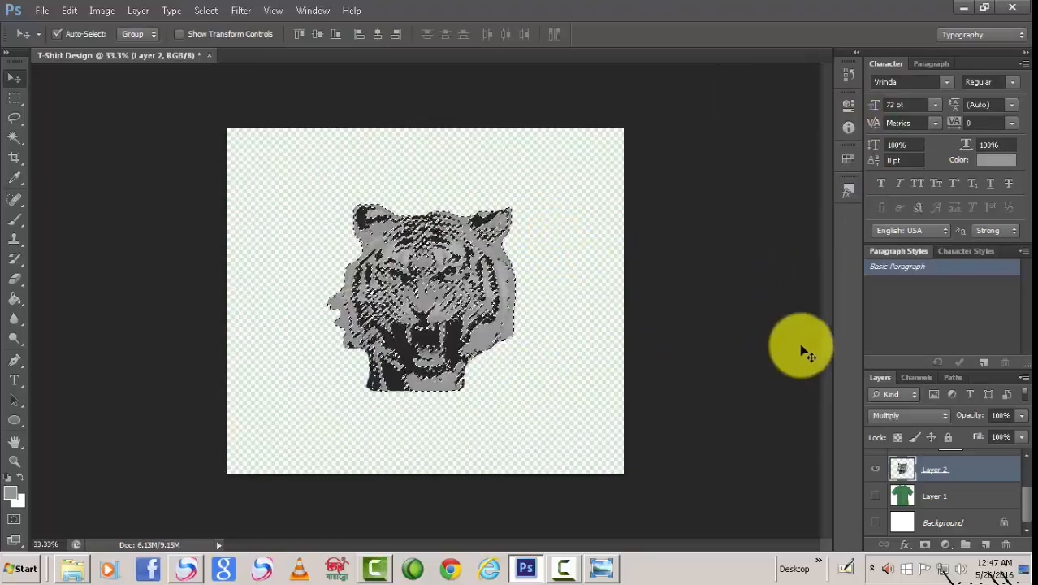
key(Delete)
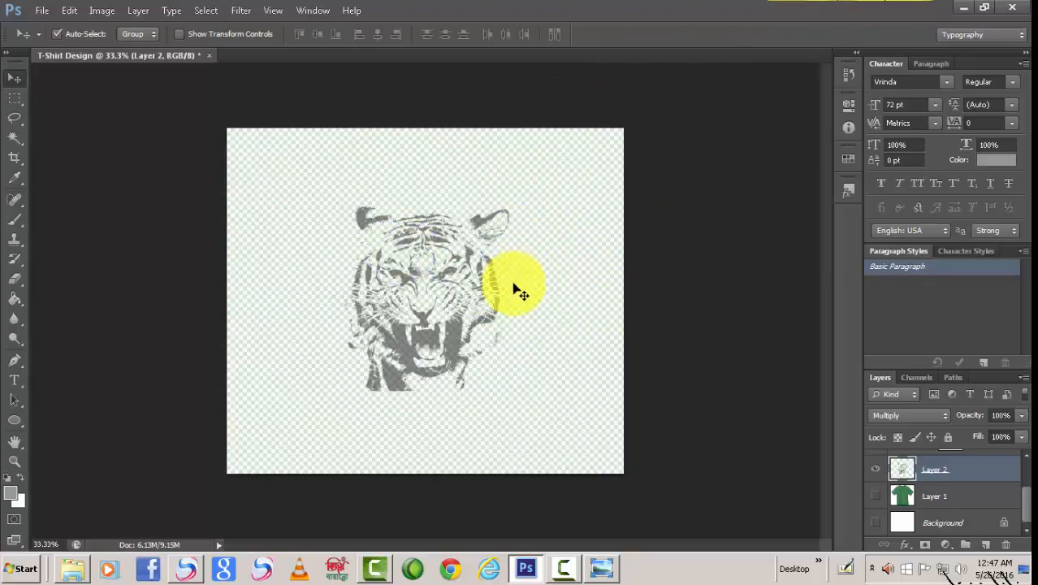
click(876, 496)
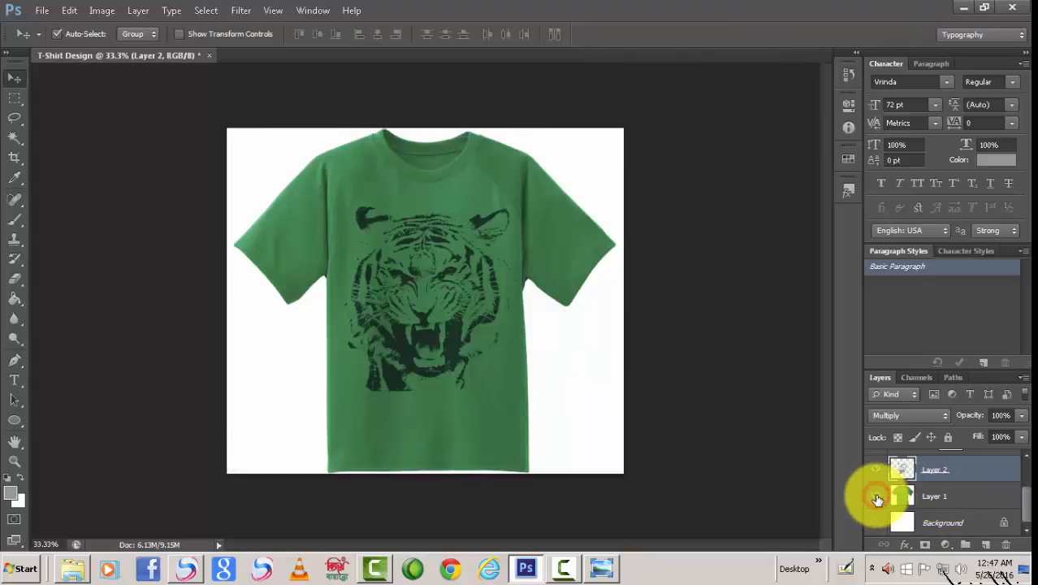
- Add a black outside Stroke effect to the tiger print, Layer 2, with a size of 1 px
click(982, 493)
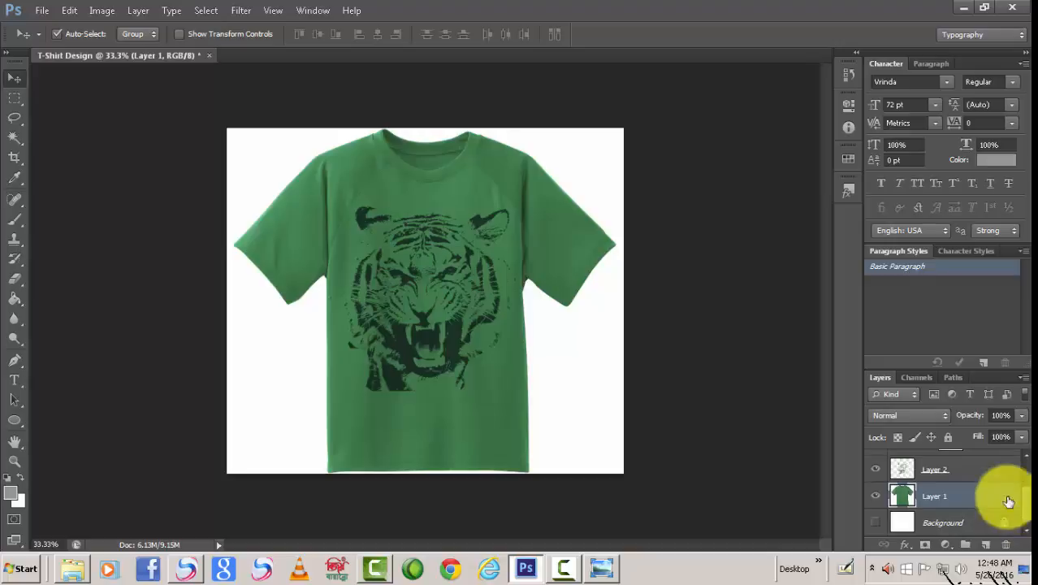
click(973, 467)
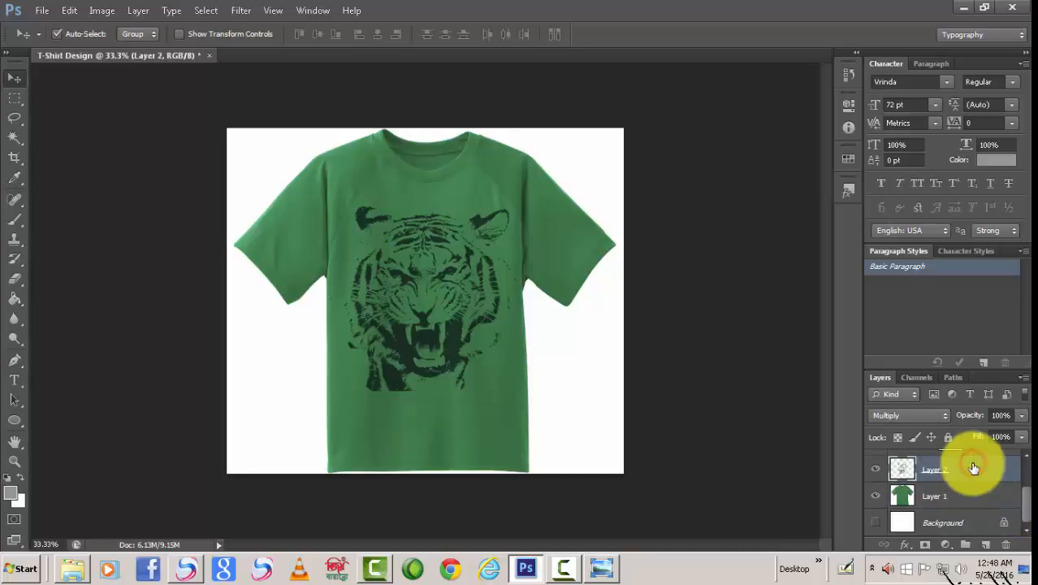
double_click(973, 469)
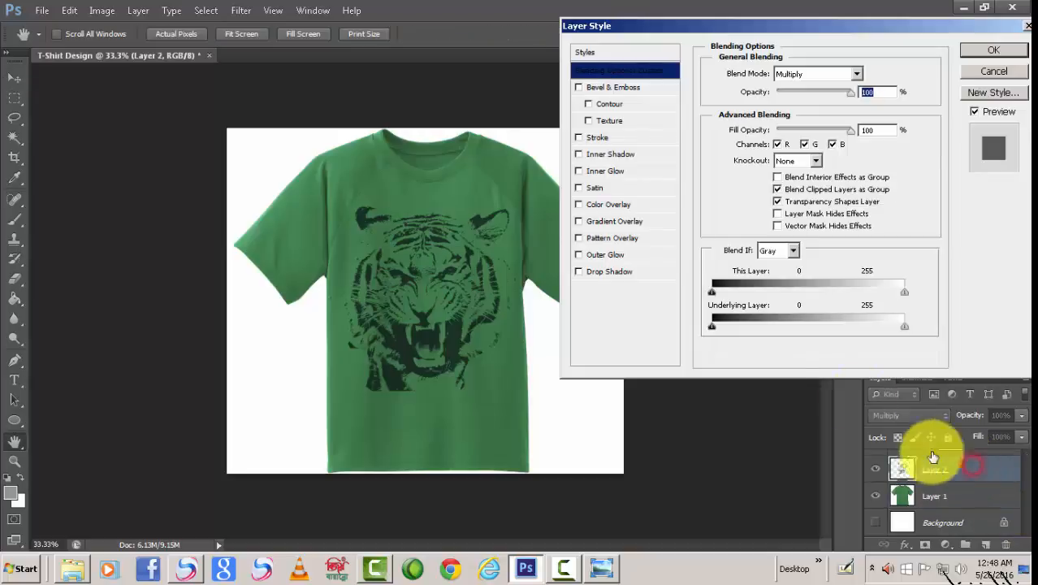
click(580, 138)
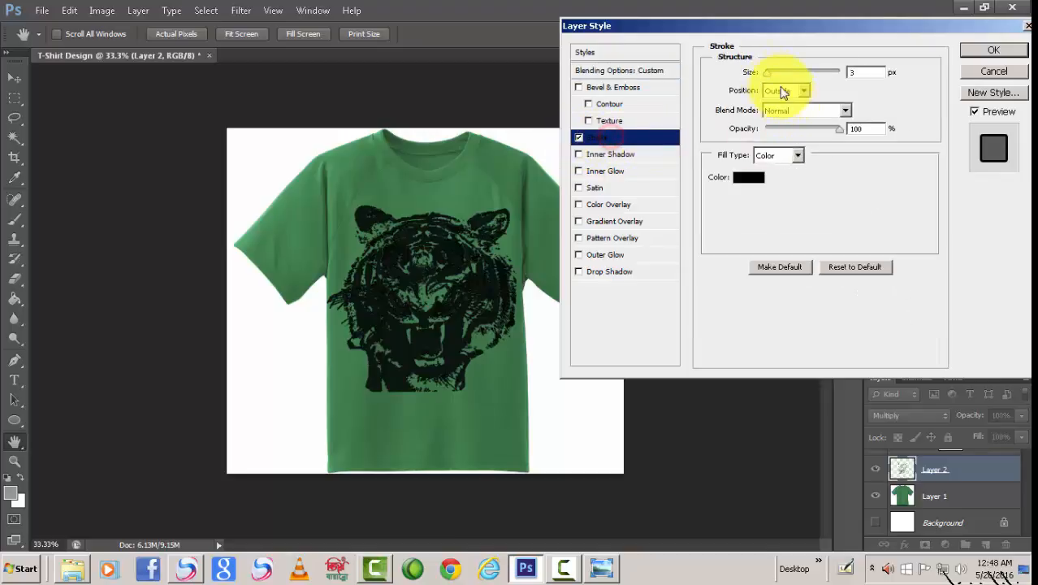
drag(771, 80, 761, 74)
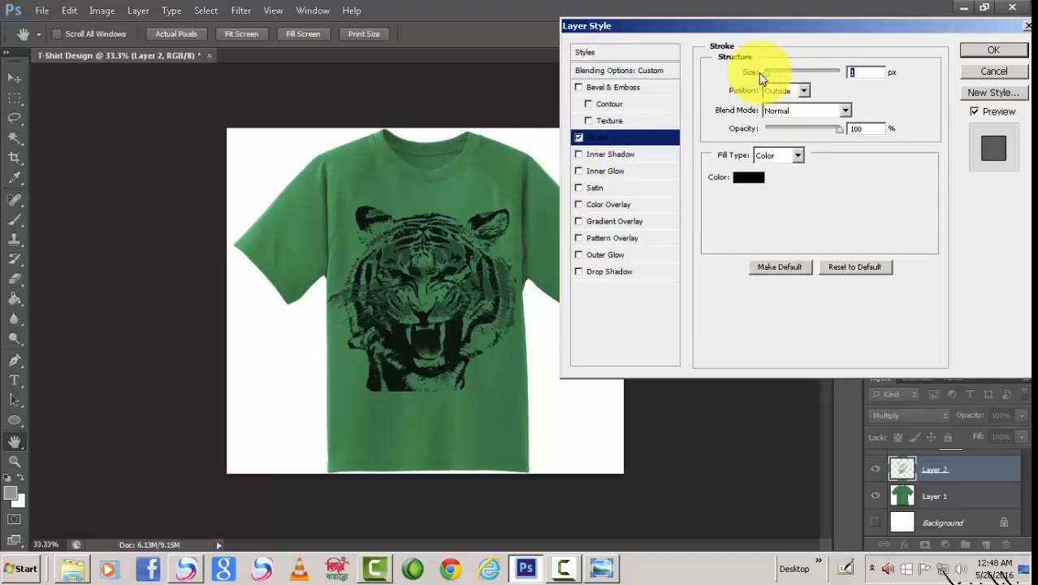
- Try the Inside position for the tiger's stroke, return it to Outside at 1 px, and apply the layer style
click(804, 91)
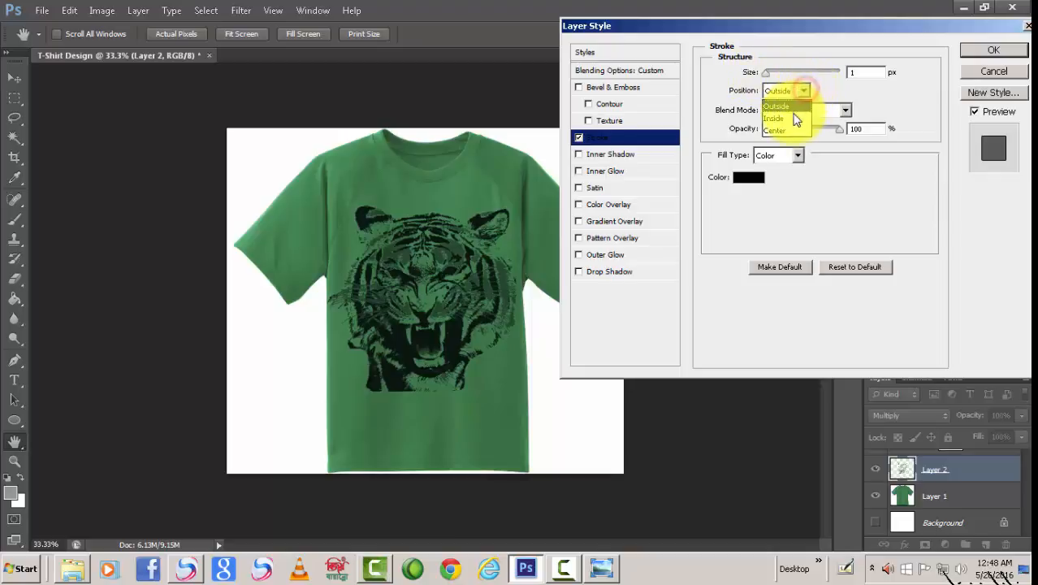
click(787, 119)
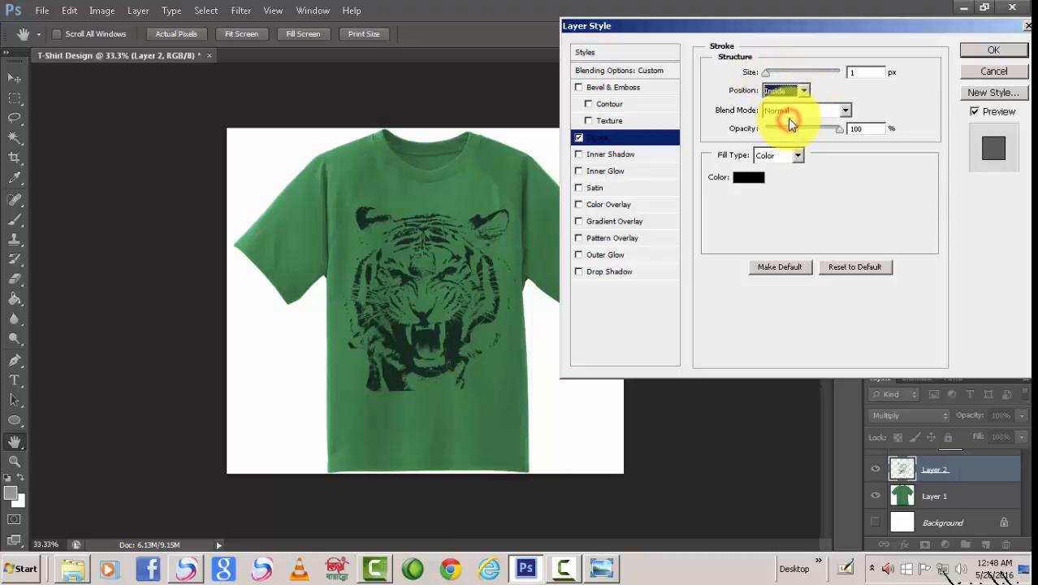
drag(789, 74, 764, 78)
click(782, 106)
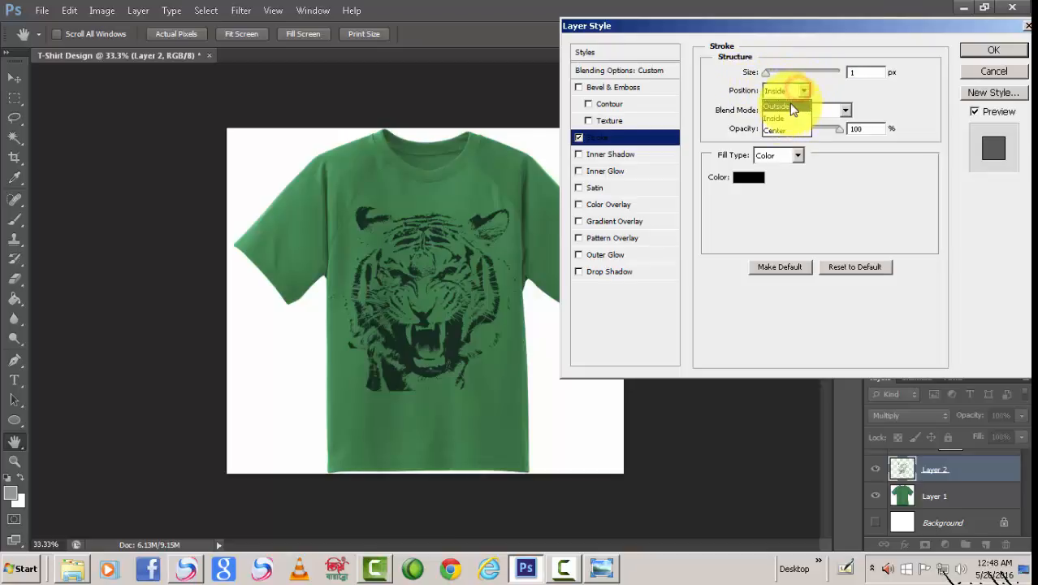
mouse_move(770, 79)
mouse_down()
mouse_move(772, 71)
mouse_move(756, 76)
mouse_up()
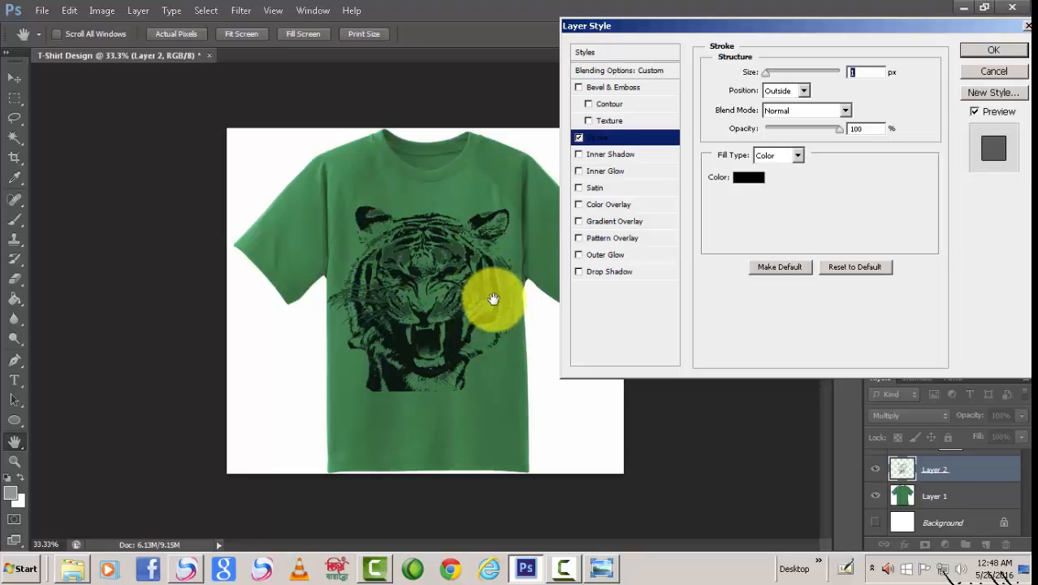
click(1003, 50)
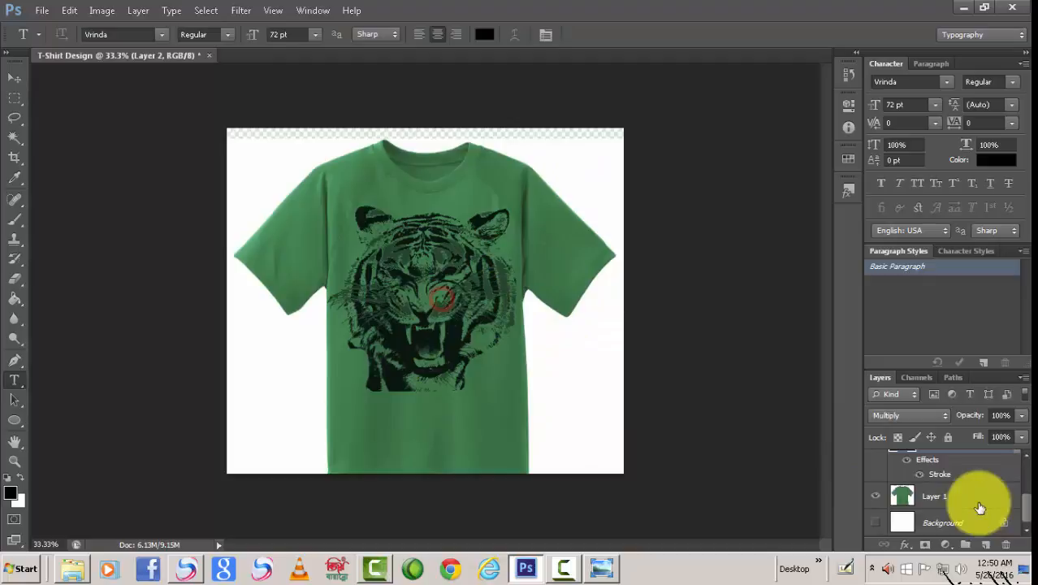
- Add the text "রয়েল বেঙ্গল টাইগার" below the tiger's mouth, above Layer 1, in 72 pt Vrinda with Strong anti-aliasing
click(973, 494)
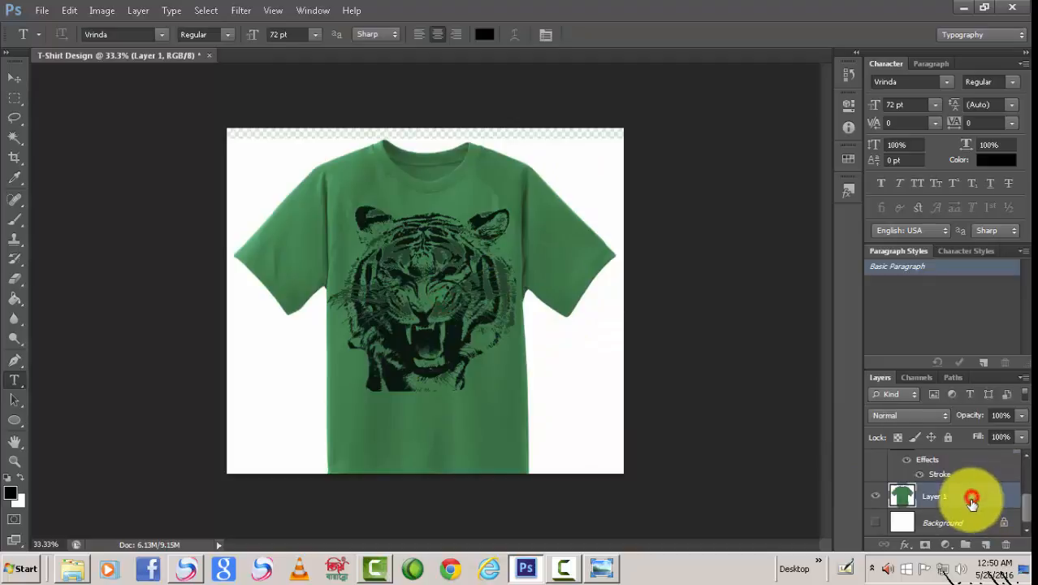
click(15, 379)
click(428, 396)
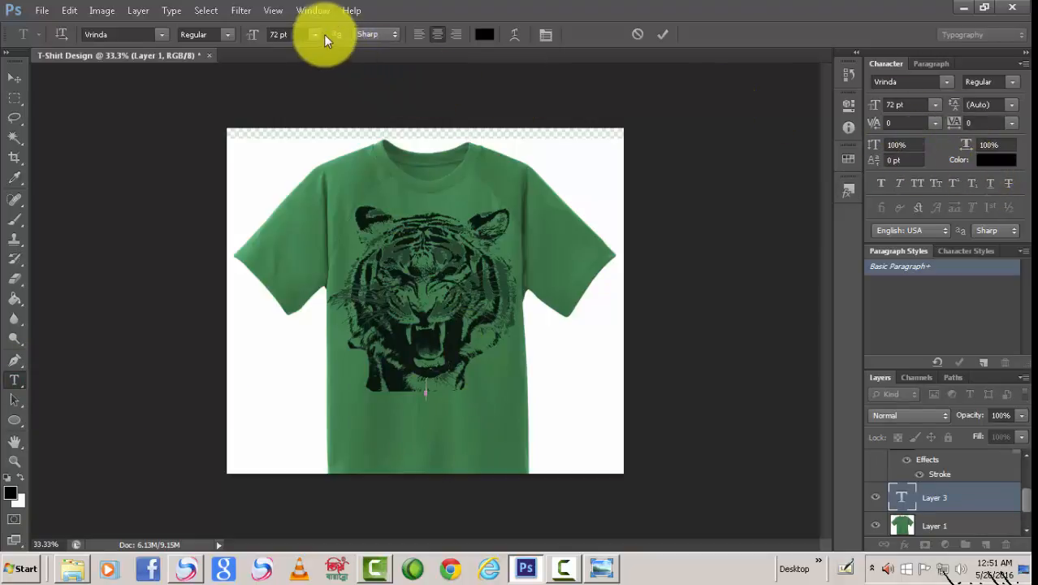
click(386, 37)
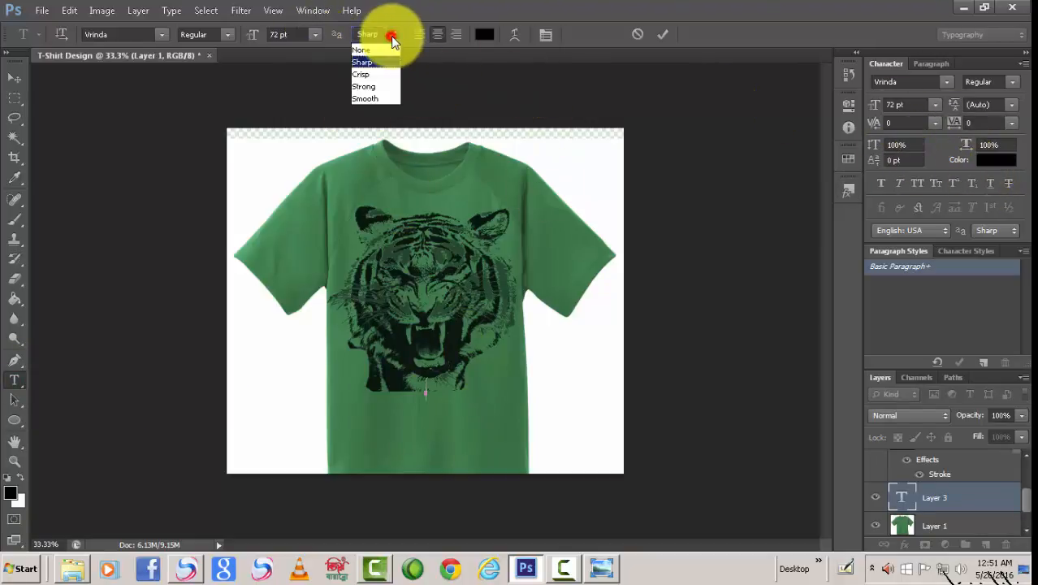
click(378, 88)
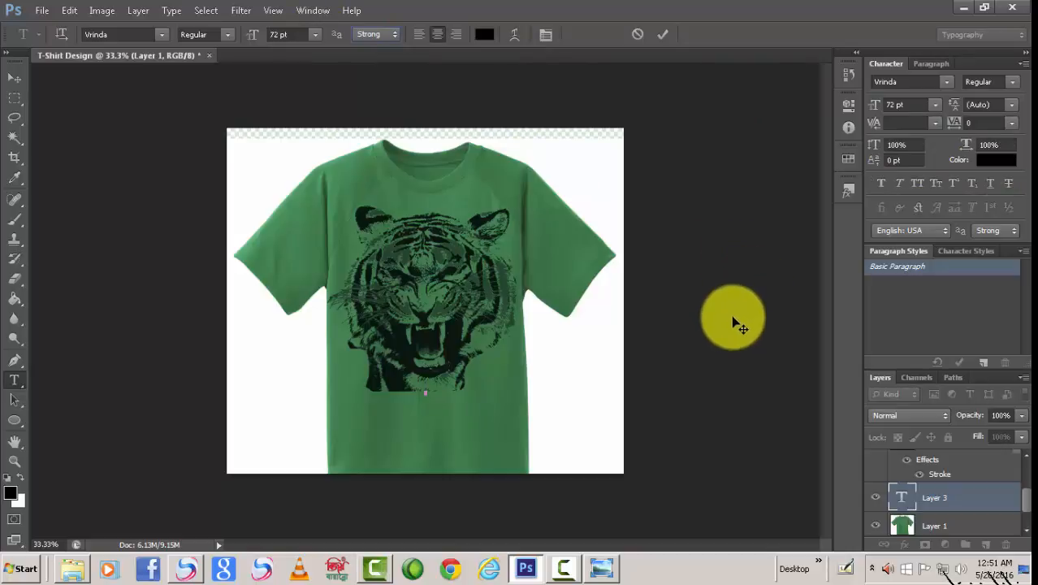
text(রয়েল বেঙ্গল টাইগার)
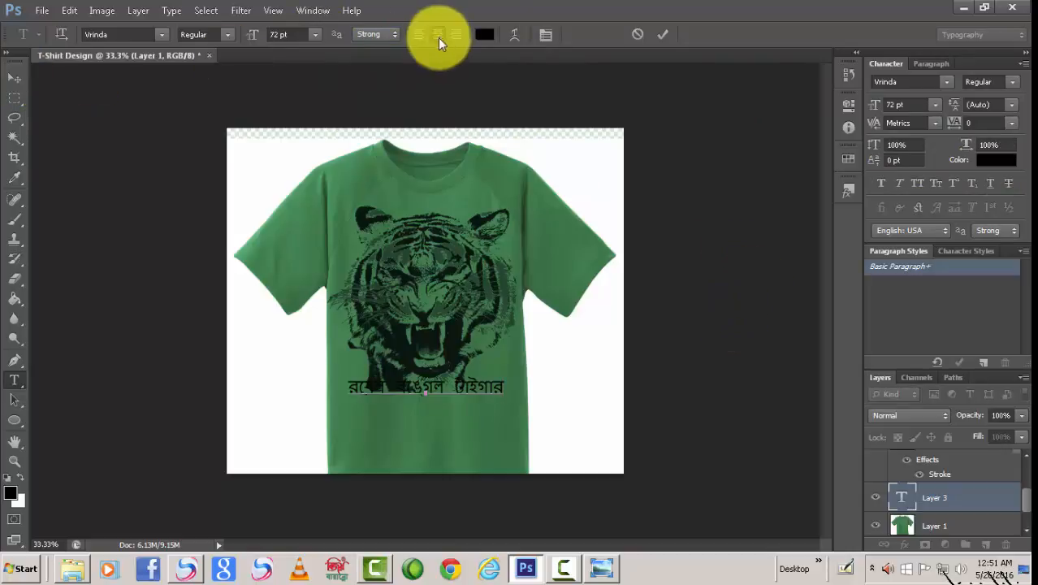
- Warp the Bengali text horizontally with the Bulge style at +50% bend
click(515, 35)
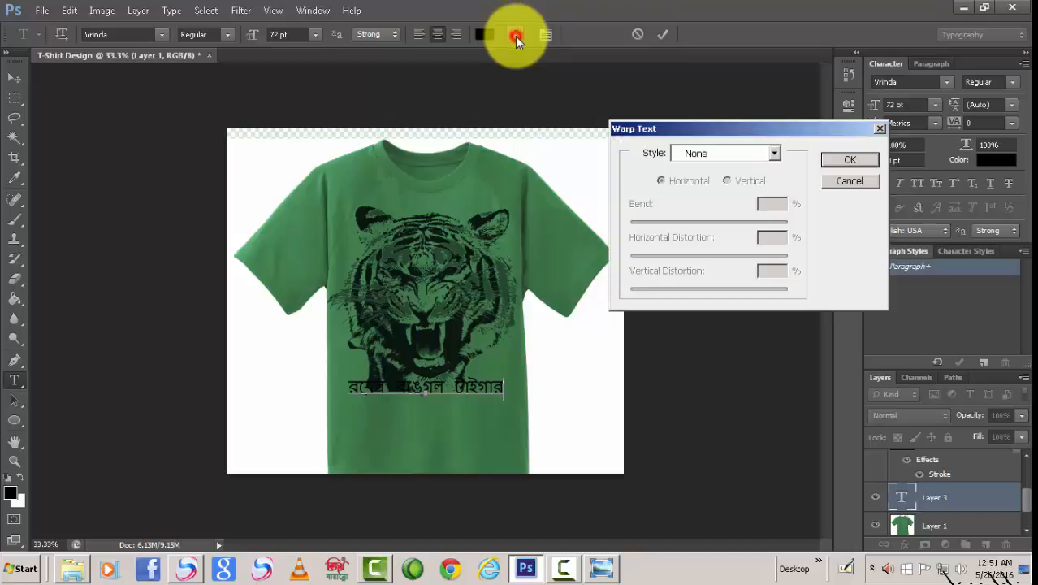
click(774, 155)
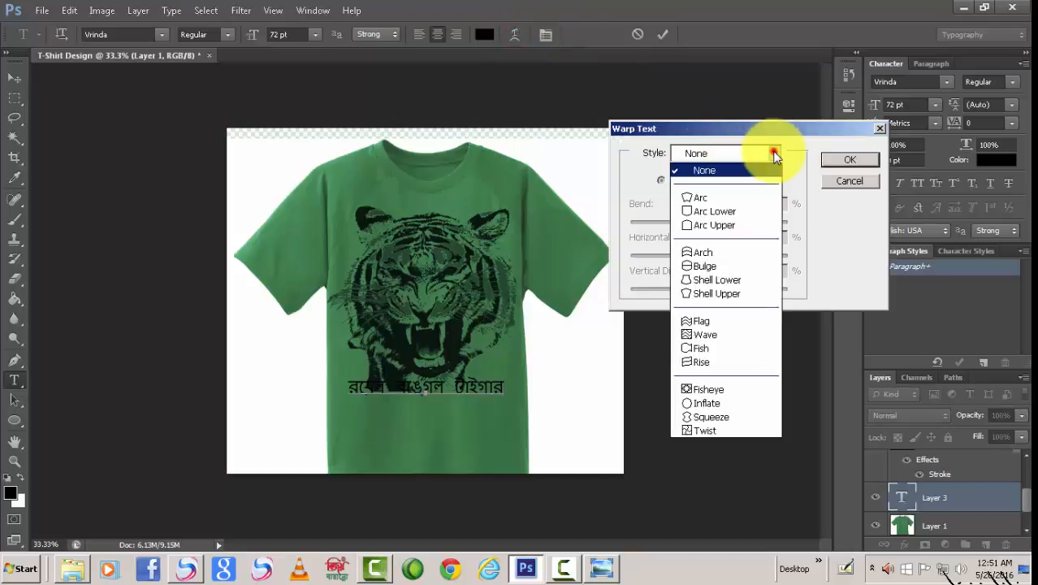
click(718, 212)
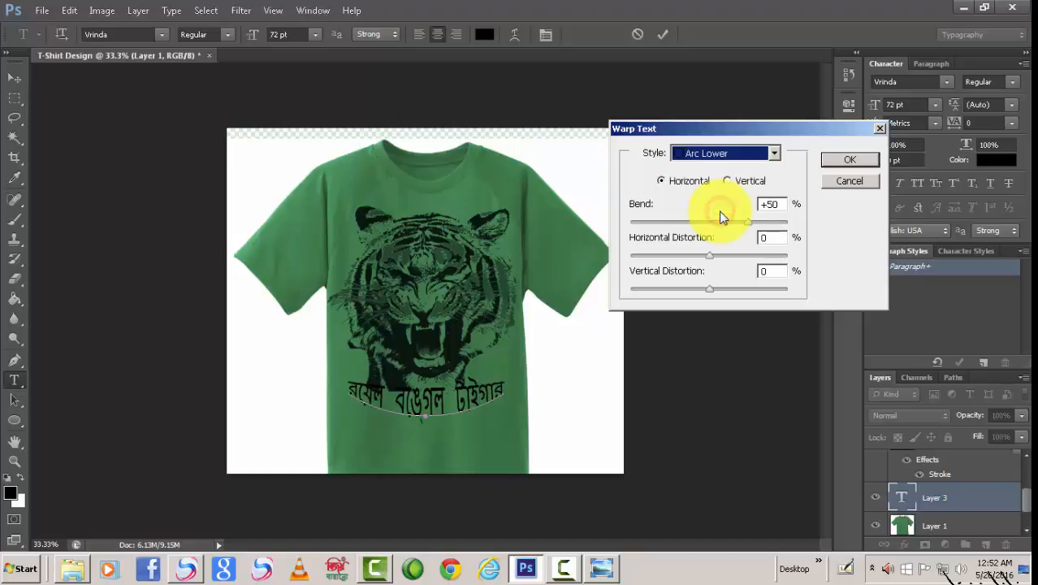
click(773, 157)
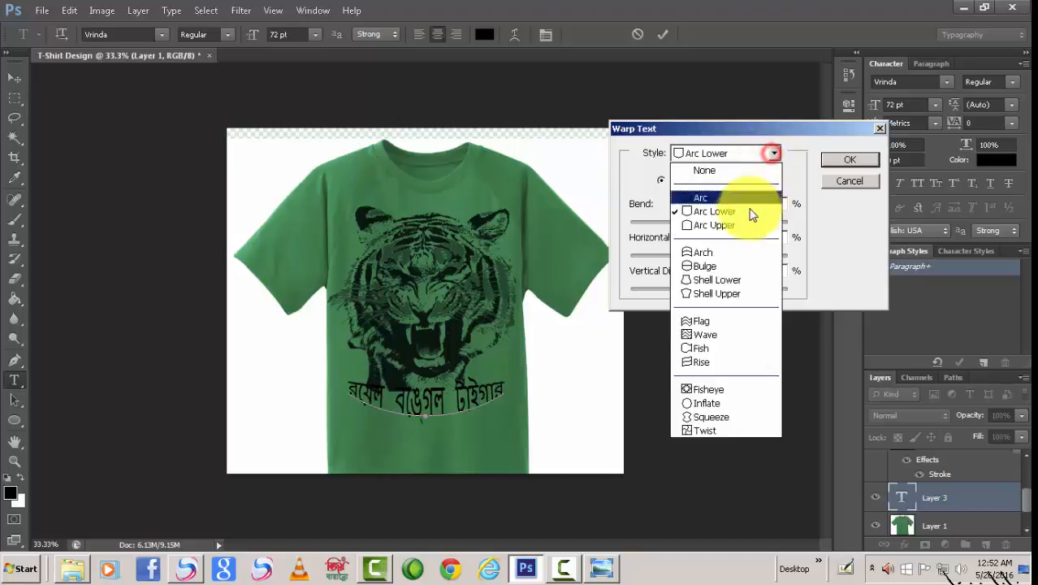
click(716, 264)
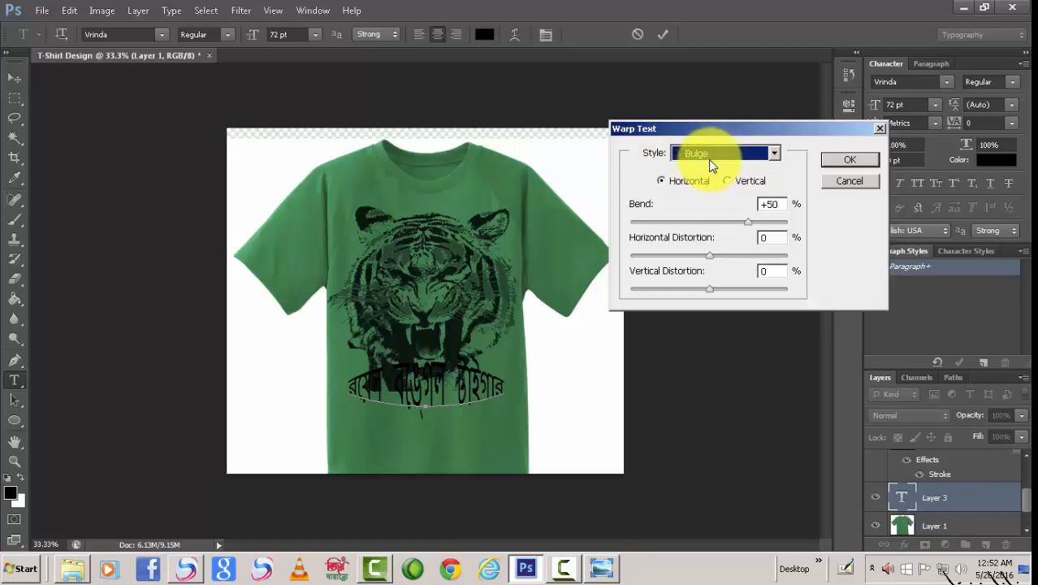
click(844, 160)
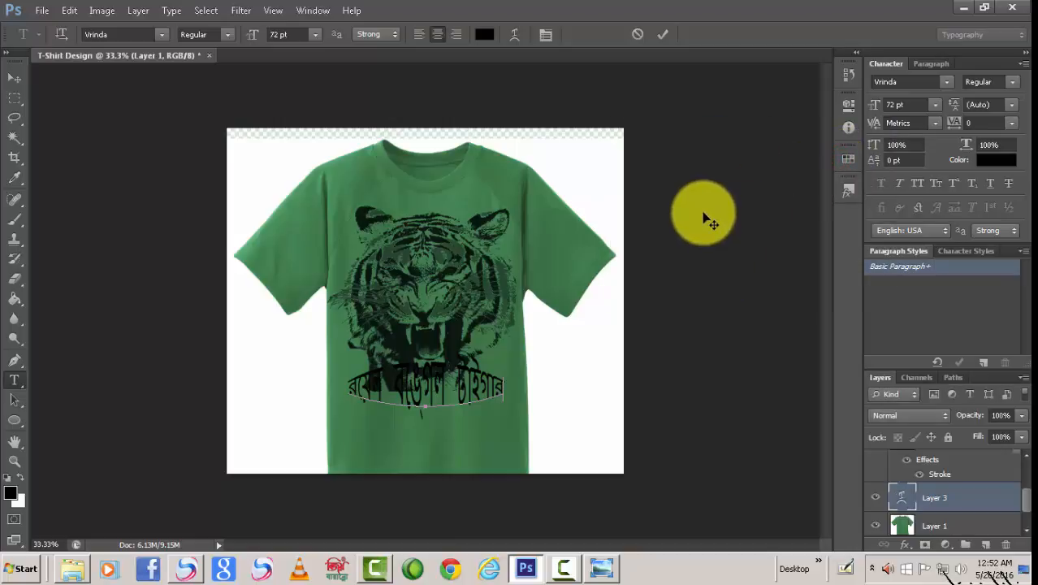
- Rotate the warped text about -12.5° and move it slightly right and up on the lower part of the tiger print
click(14, 75)
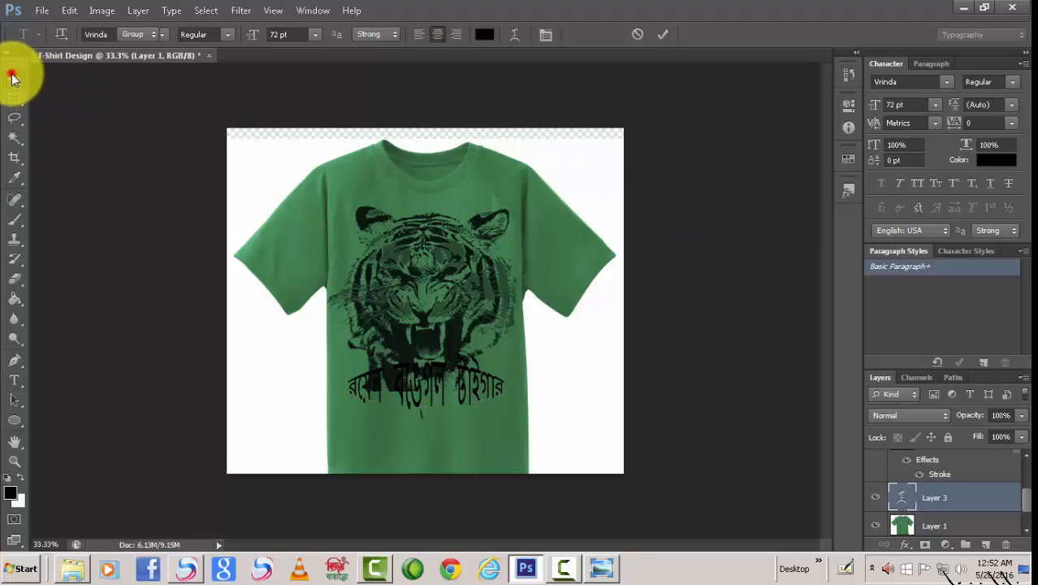
key(ctrl+t)
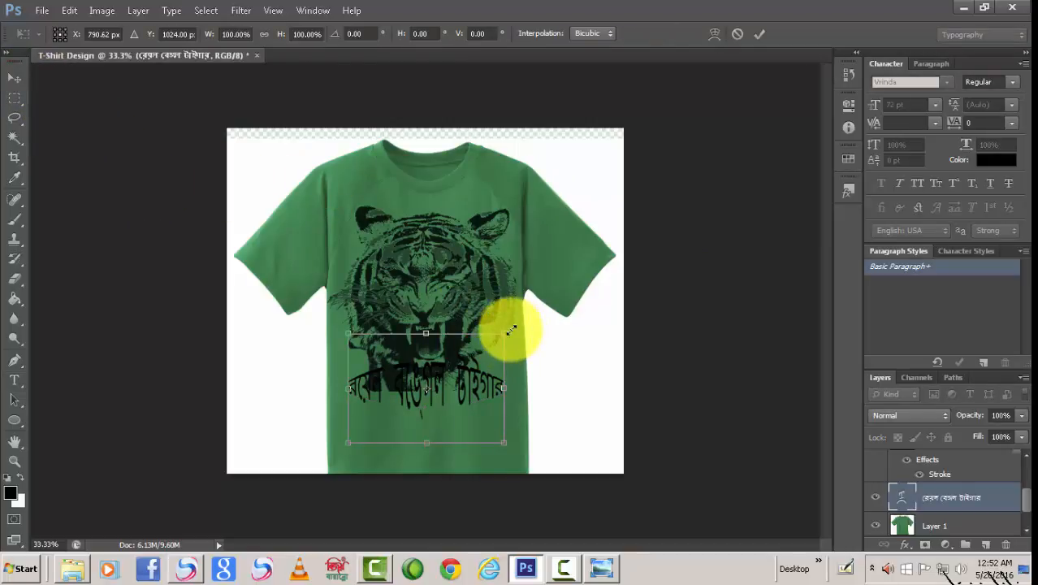
drag(514, 331, 481, 367)
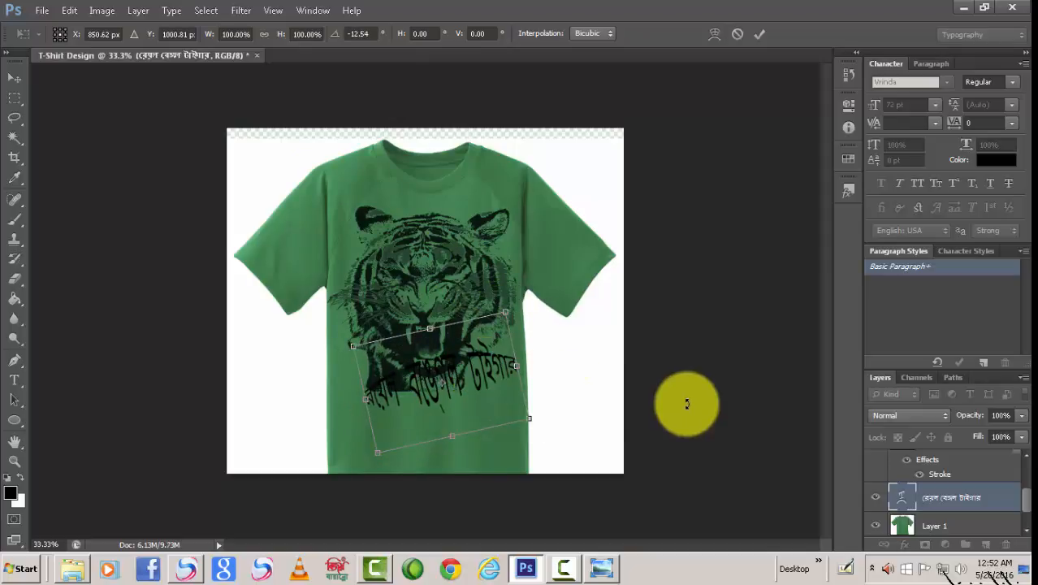
key(Return)
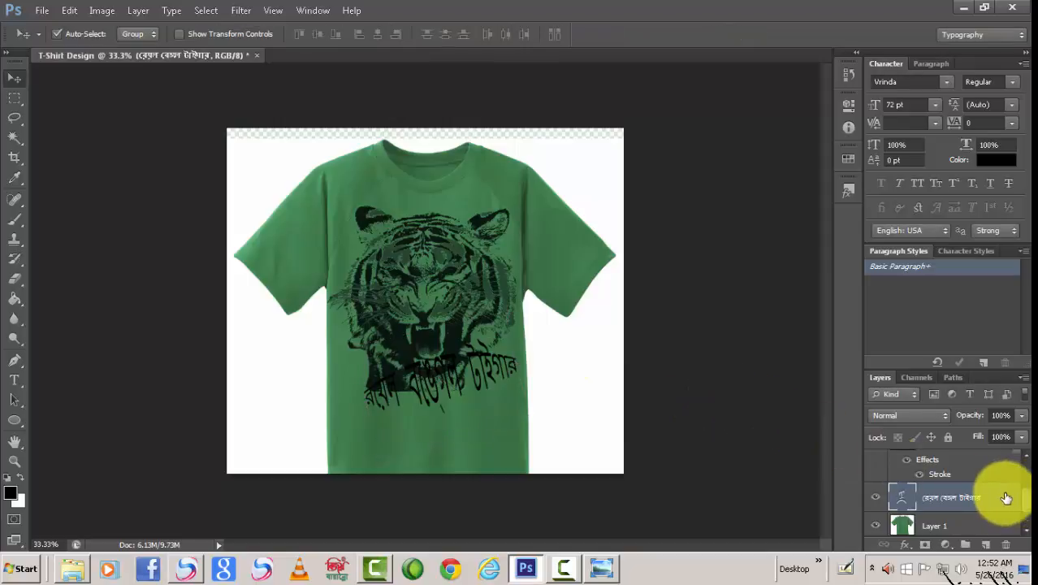
- Add a black 3 px outside stroke at 60% opacity to the Bengali text layer
double_click(1003, 497)
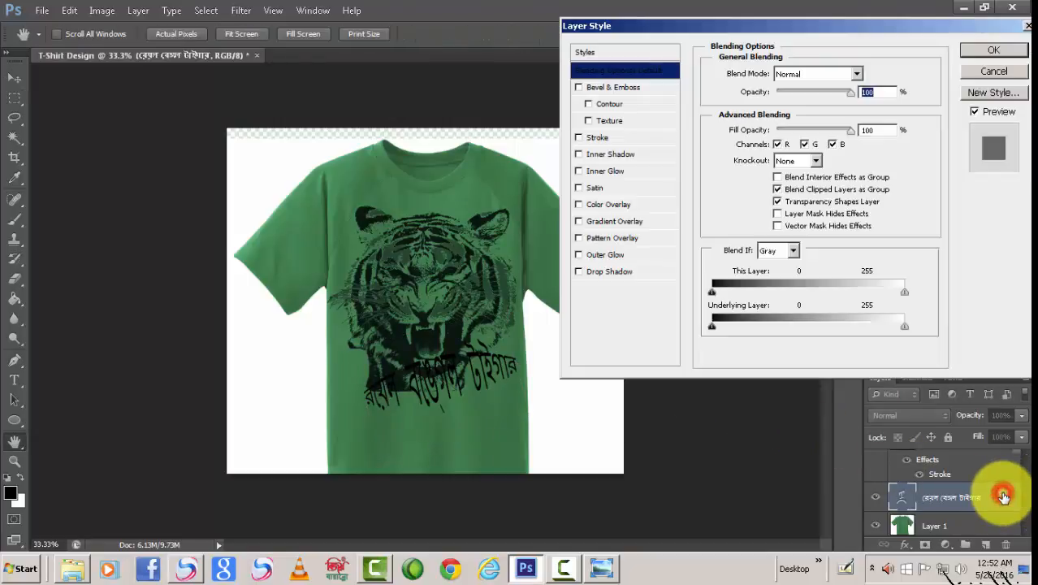
click(579, 138)
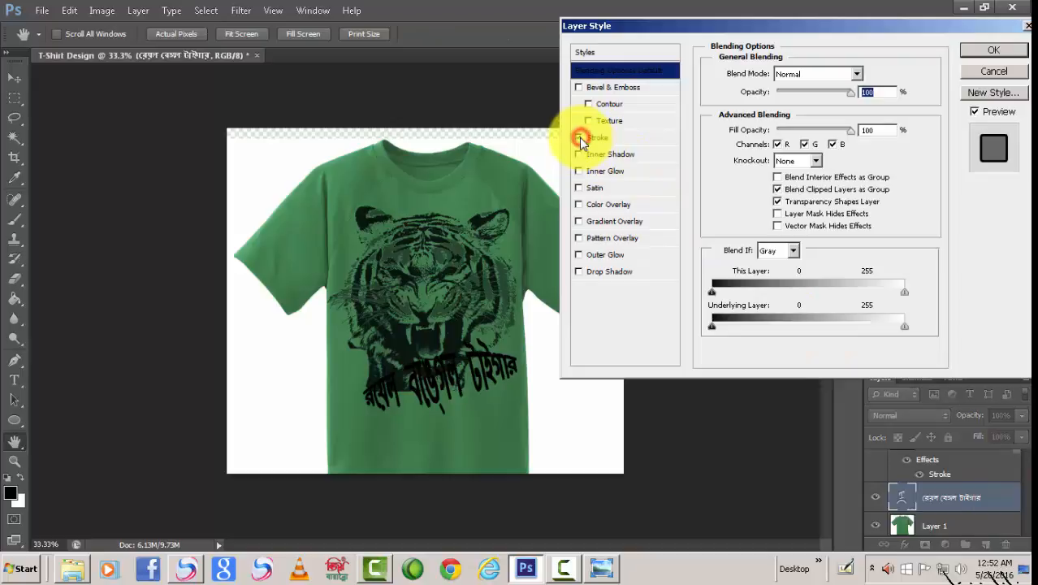
click(617, 141)
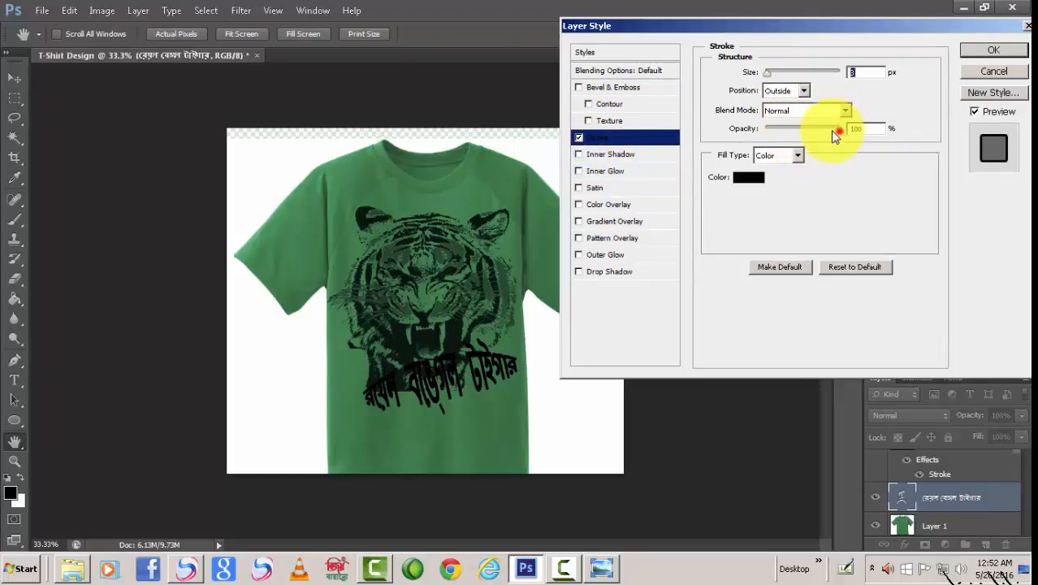
drag(834, 135, 812, 136)
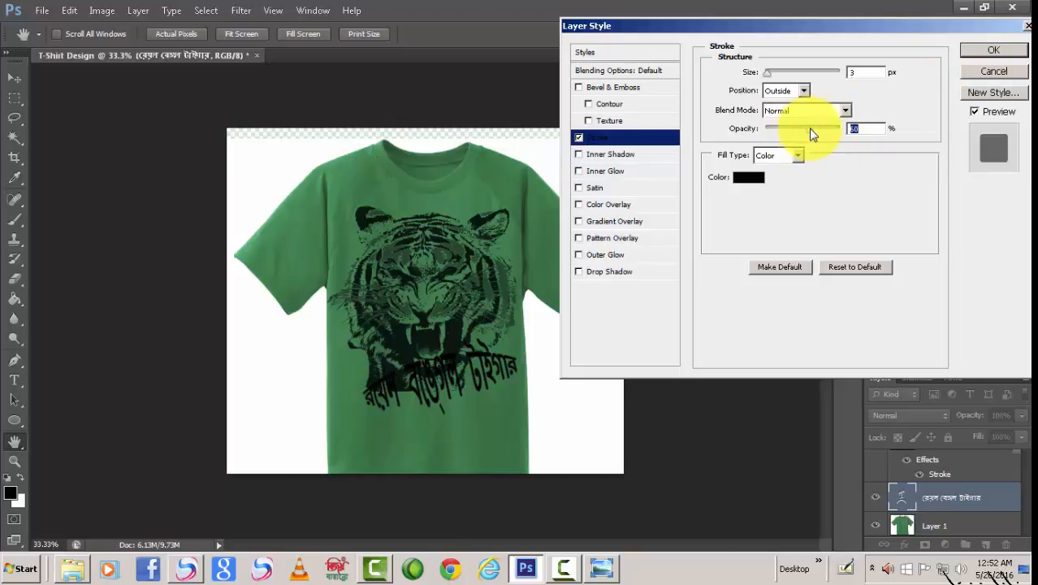
click(993, 50)
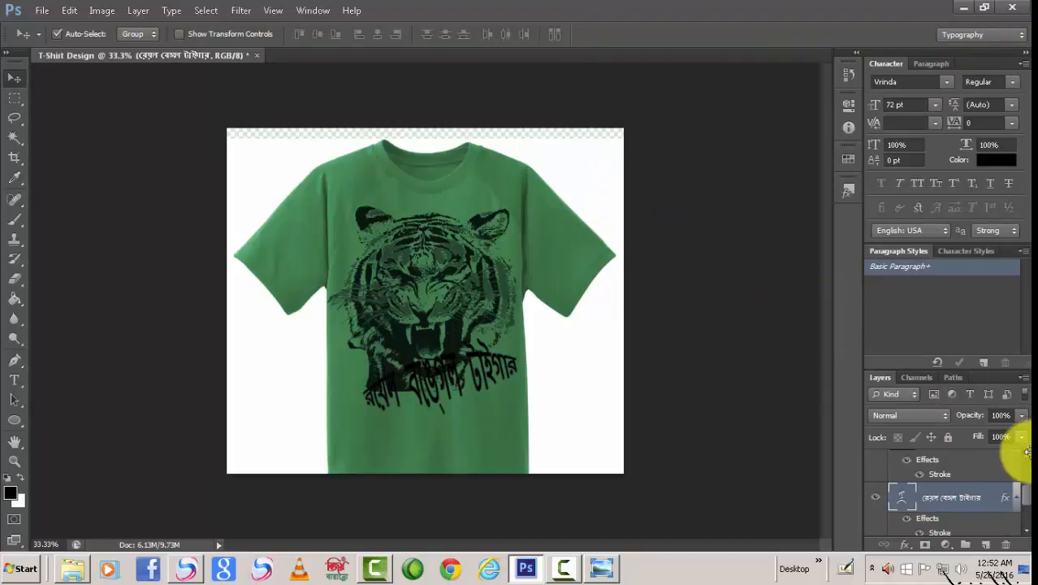
- Move the T-shirt layer, Layer 1, straight up about 0.58 in to close the transparent gap along the canvas's upper edge
scroll(1015, 499, down, 2)
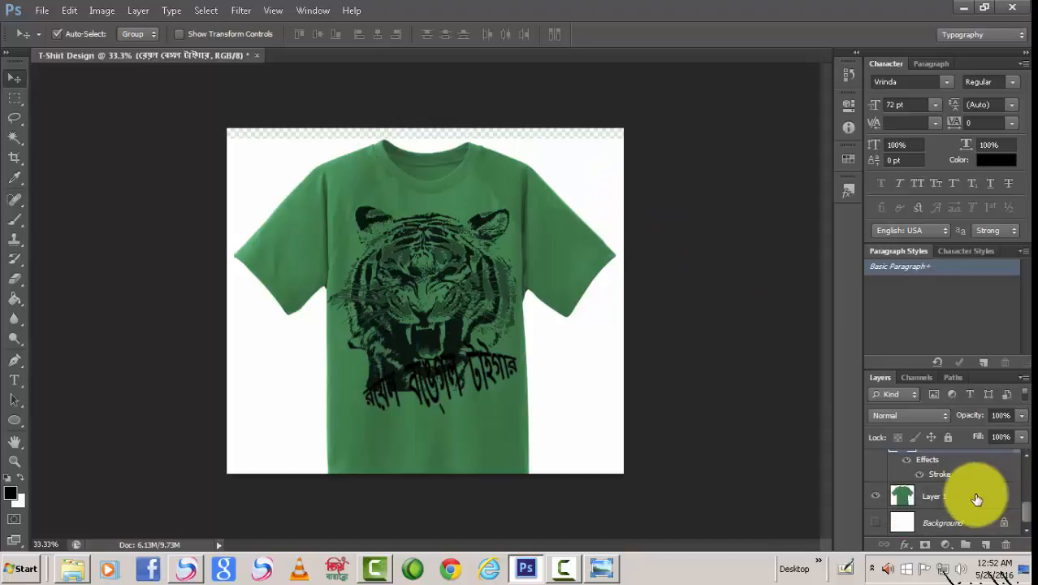
click(960, 494)
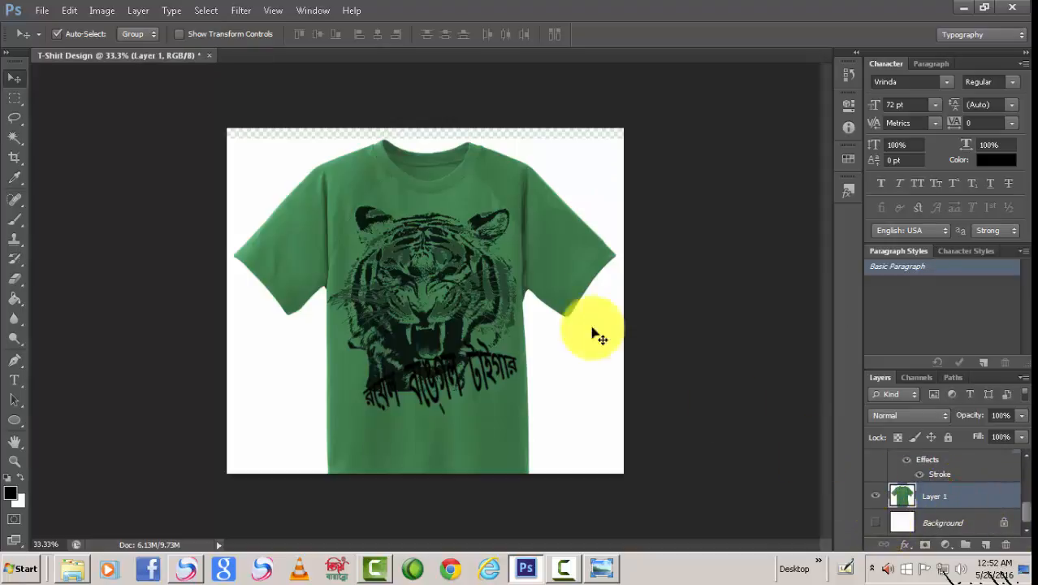
drag(572, 187, 572, 180)
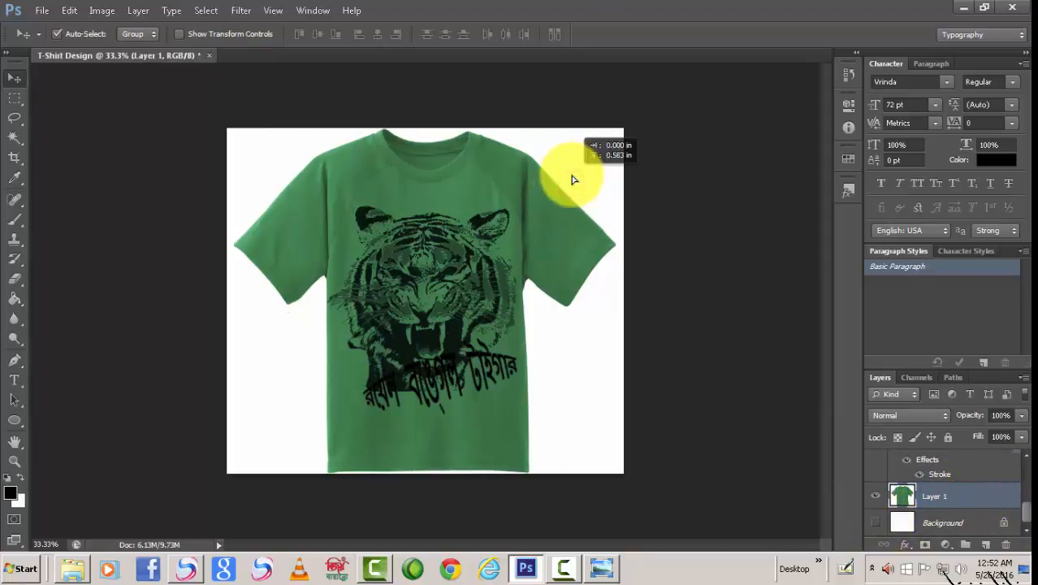